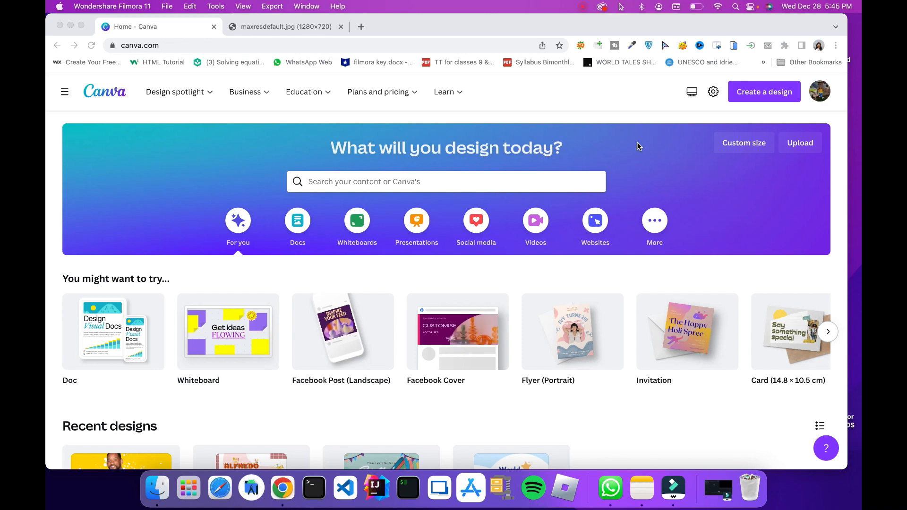
View the reference image of the red and yellow dripping portraits in the open browser page
{"action": "scroll", "coordinate": [549, 182], "scroll_direction": "down", "scroll_amount": 2}
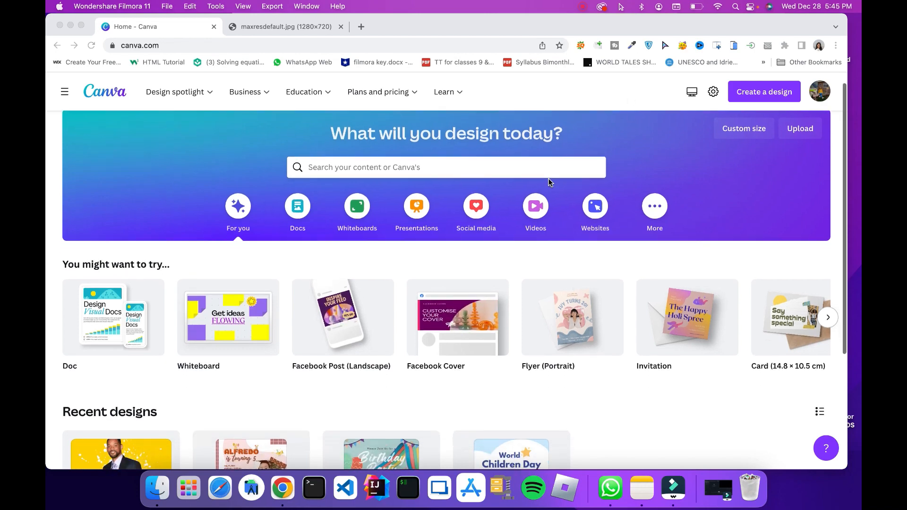
{"action": "scroll", "coordinate": [549, 182], "scroll_direction": "up", "scroll_amount": 3}
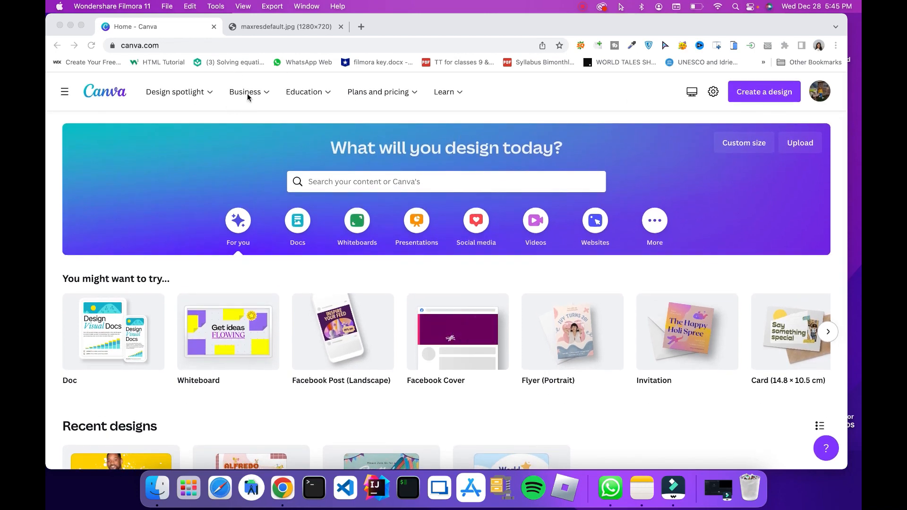
{"action": "left_click", "coordinate": [273, 30]}
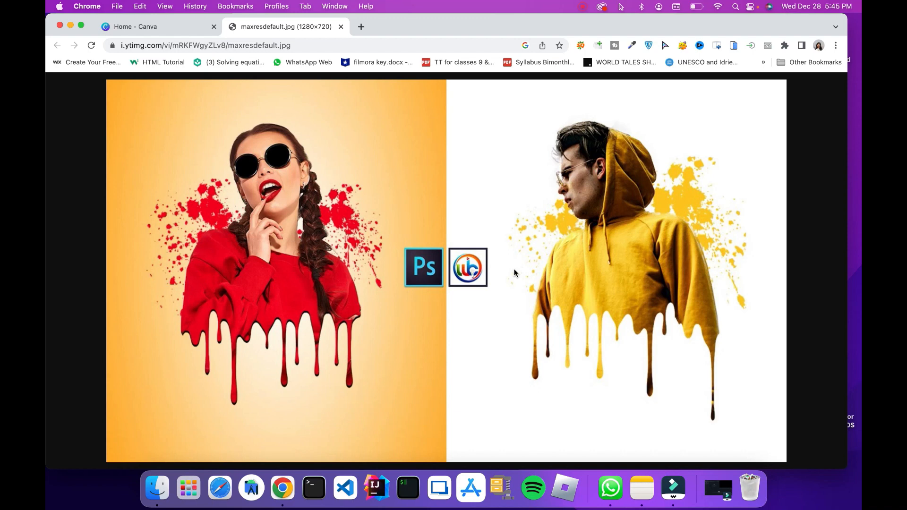
Search Google for "Boy potrait"
{"action": "key", "text": "super+t"}
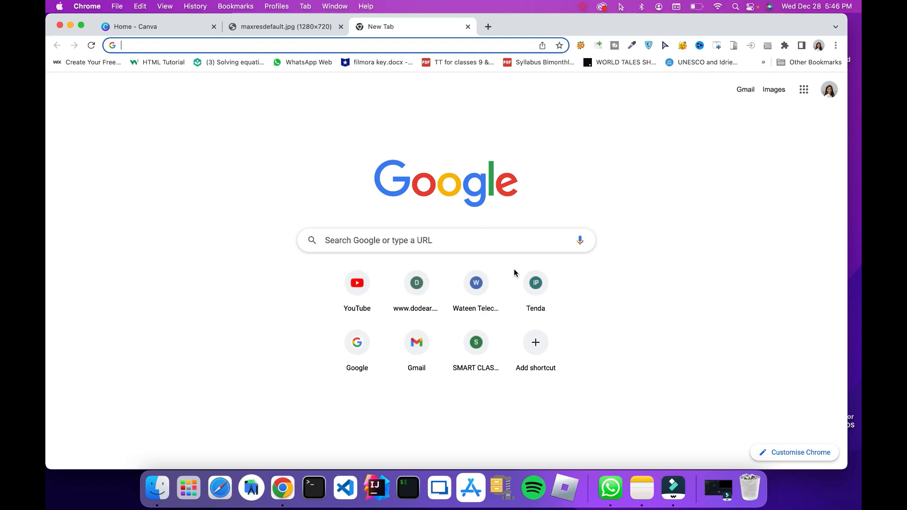
{"action": "type", "text": "Bo"}
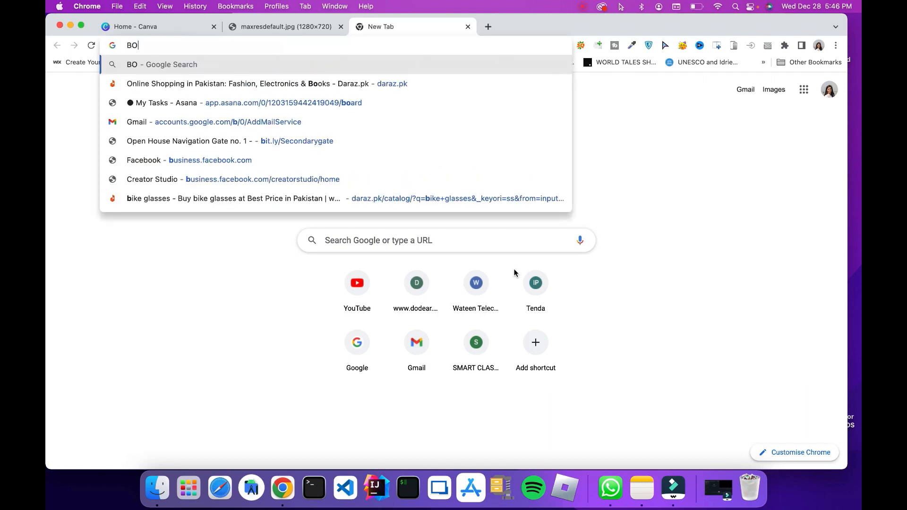
{"action": "key", "text": "BackSpace"}
{"action": "type", "text": "oy"}
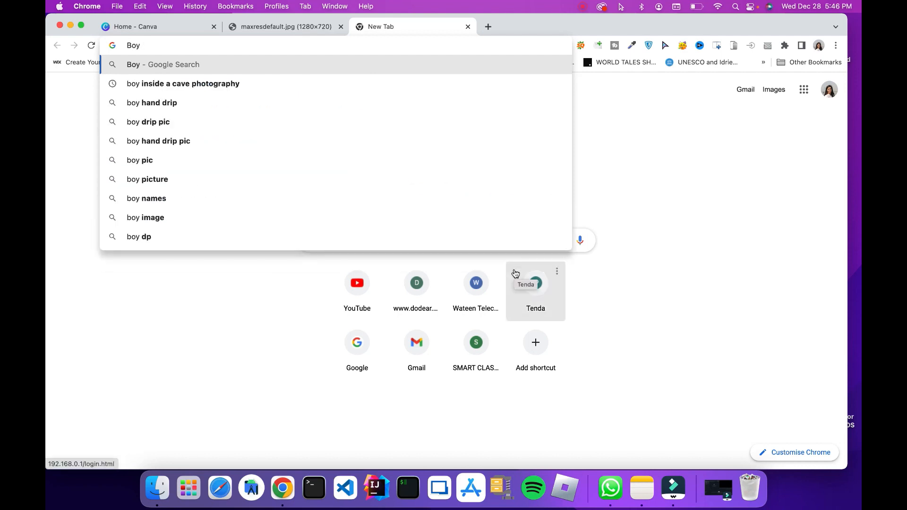
{"action": "type", "text": " front "}
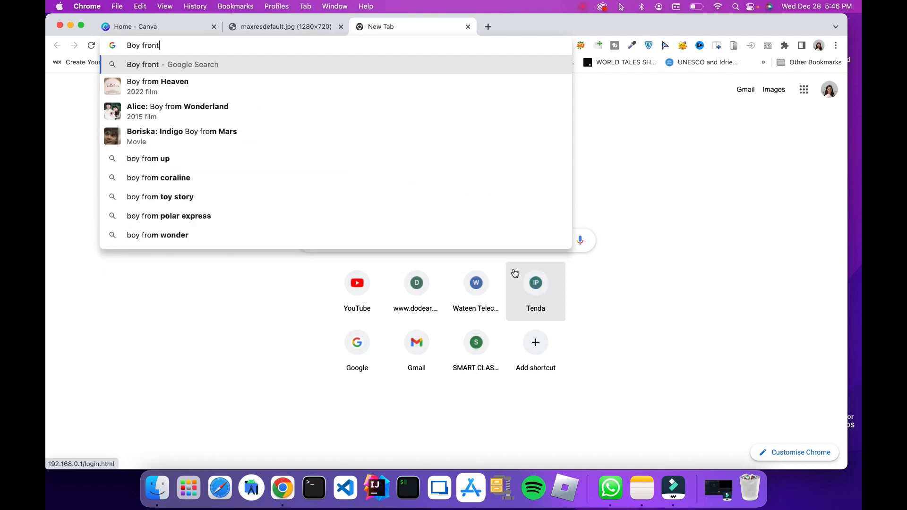
{"action": "type", "text": "imag"}
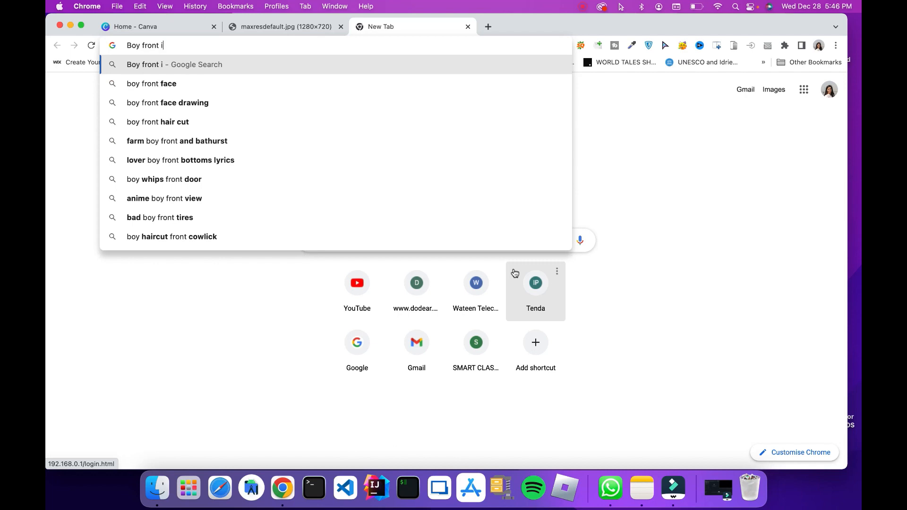
{"action": "key", "text": "BackSpace"}
{"action": "key", "text": "BackSpace"}
{"action": "key", "text": "BackSpace"}
{"action": "key", "text": "BackSpace"}
{"action": "key", "text": "BackSpace"}
{"action": "key", "text": "BackSpace"}
{"action": "key", "text": "BackSpace"}
{"action": "key", "text": "BackSpace"}
{"action": "key", "text": "BackSpace"}
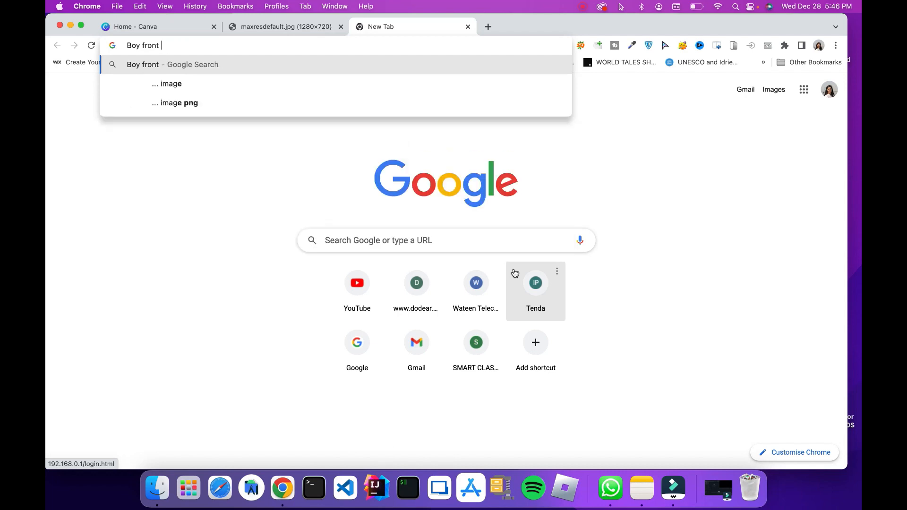
{"action": "key", "text": "BackSpace"}
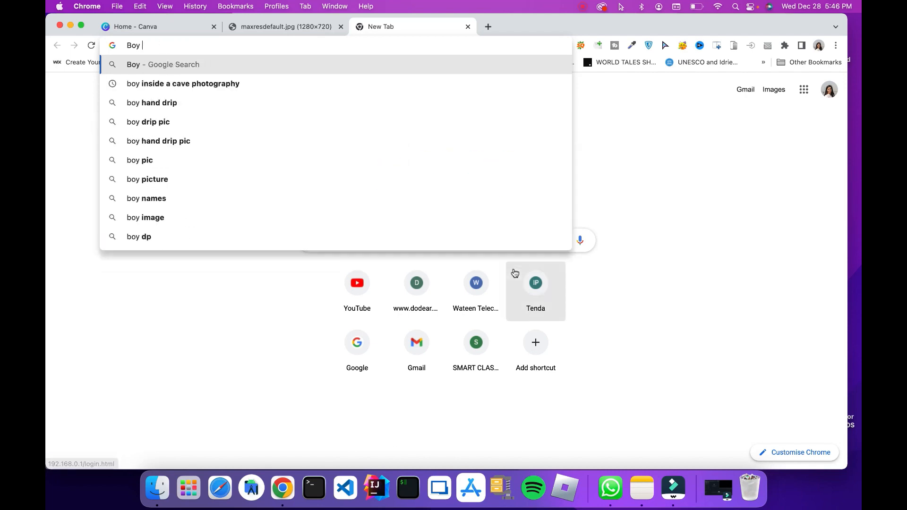
{"action": "type", "text": "potrau"}
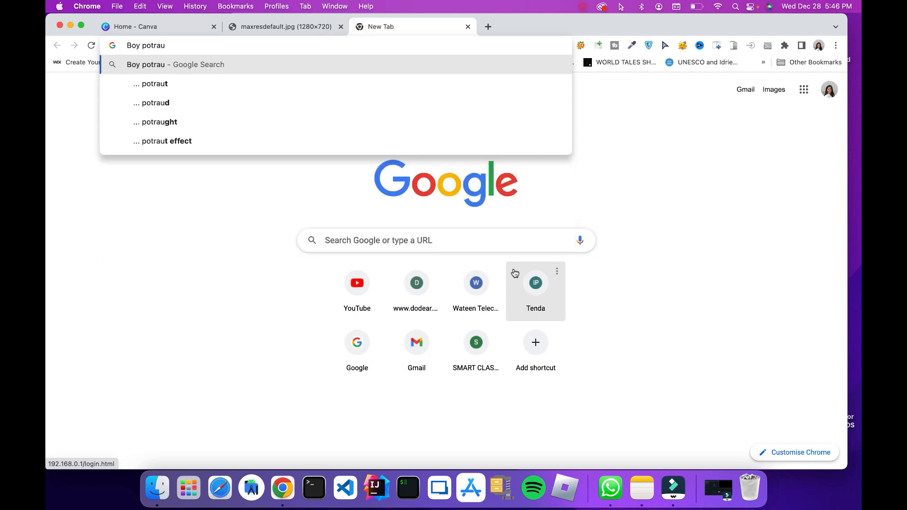
{"action": "key", "text": "BackSpace"}
{"action": "type", "text": "it"}
{"action": "key", "text": "Return"}
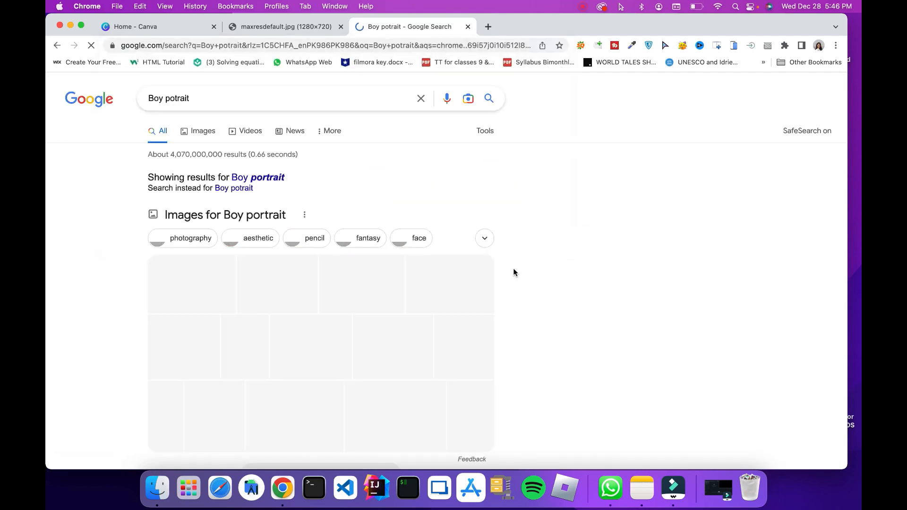
Browse the Google image results for a suitable boy portrait
{"action": "left_click", "coordinate": [192, 134]}
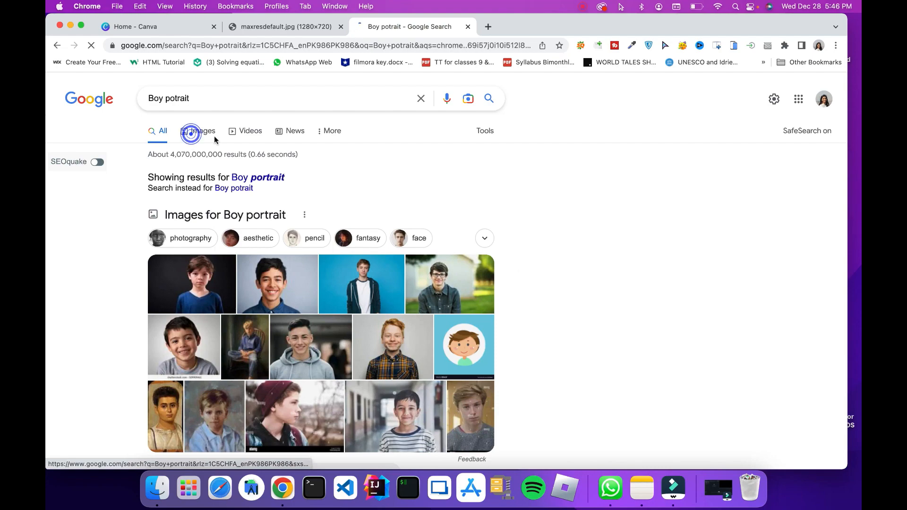
{"action": "scroll", "coordinate": [424, 305], "scroll_direction": "down", "scroll_amount": 1}
{"action": "scroll", "coordinate": [425, 305], "scroll_direction": "down", "scroll_amount": 1}
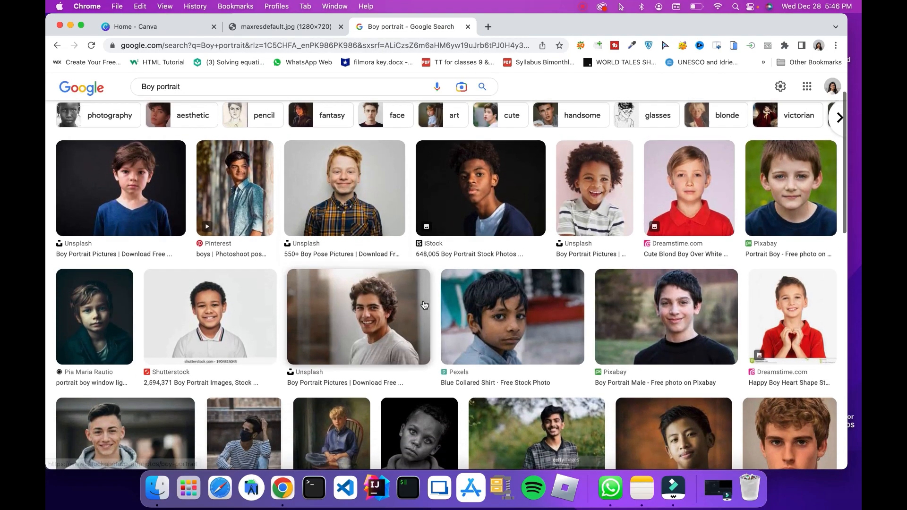
{"action": "scroll", "coordinate": [425, 306], "scroll_direction": "up", "scroll_amount": 1}
{"action": "scroll", "coordinate": [425, 306], "scroll_direction": "down", "scroll_amount": 3}
{"action": "scroll", "coordinate": [424, 305], "scroll_direction": "up", "scroll_amount": 3}
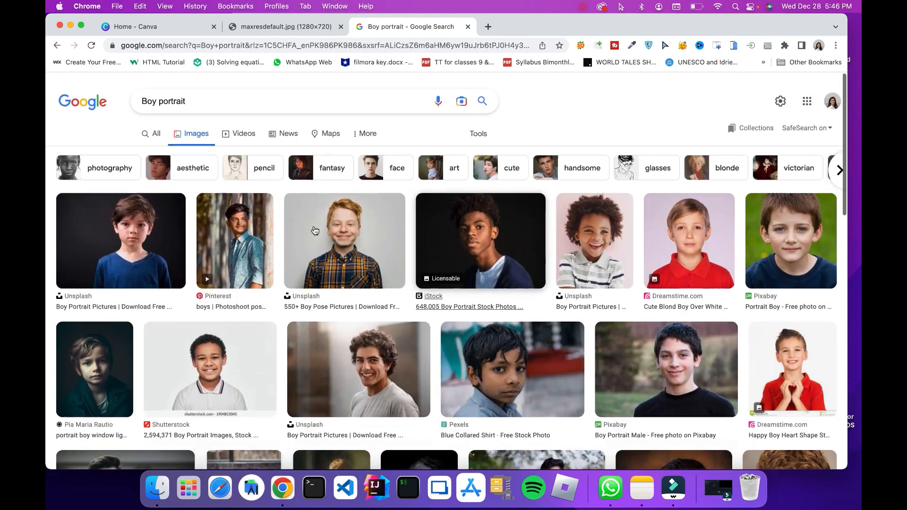
From the full search results, save the Unsplash portrait of the boy with glasses to Downloads as "Boy image"
{"action": "left_click", "coordinate": [151, 133]}
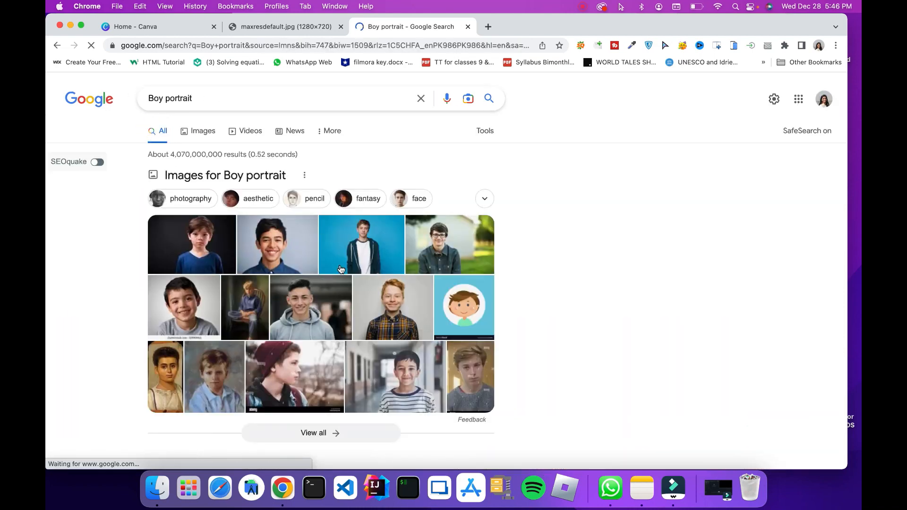
{"action": "left_click", "coordinate": [459, 247]}
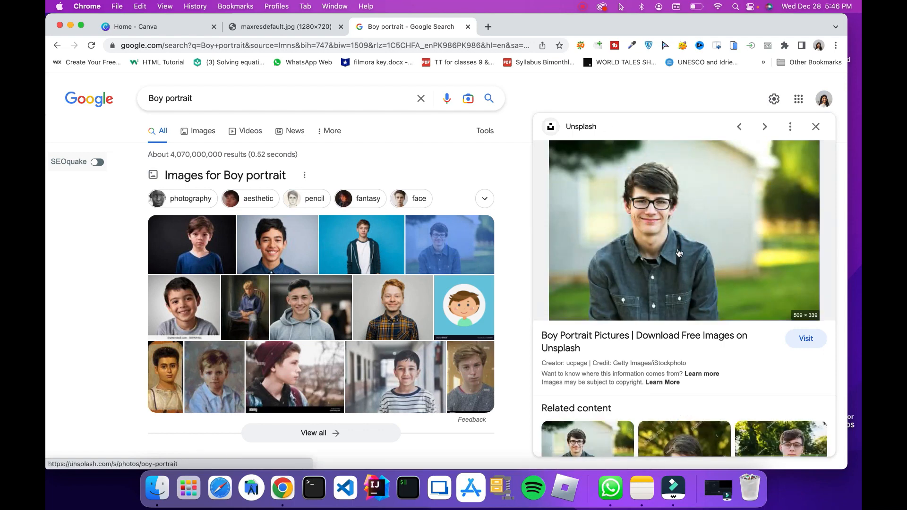
{"action": "right_click", "coordinate": [658, 244]}
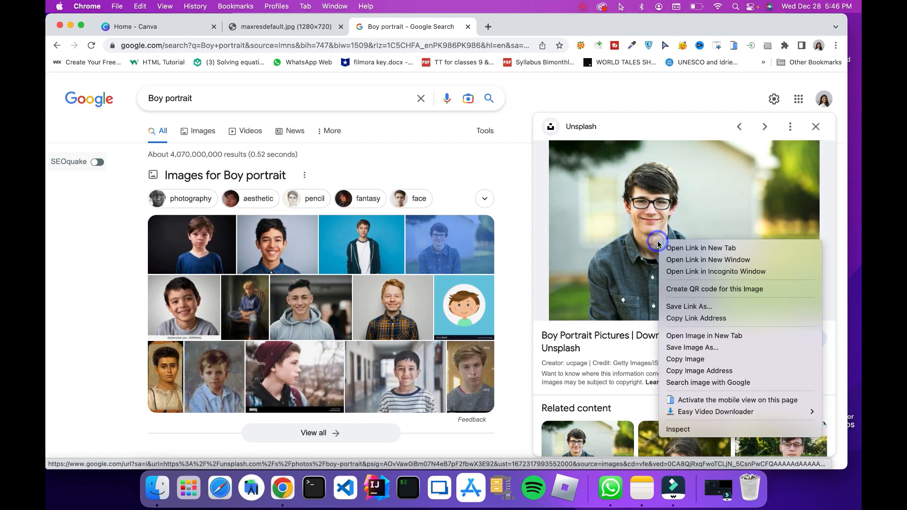
{"action": "left_click", "coordinate": [690, 349]}
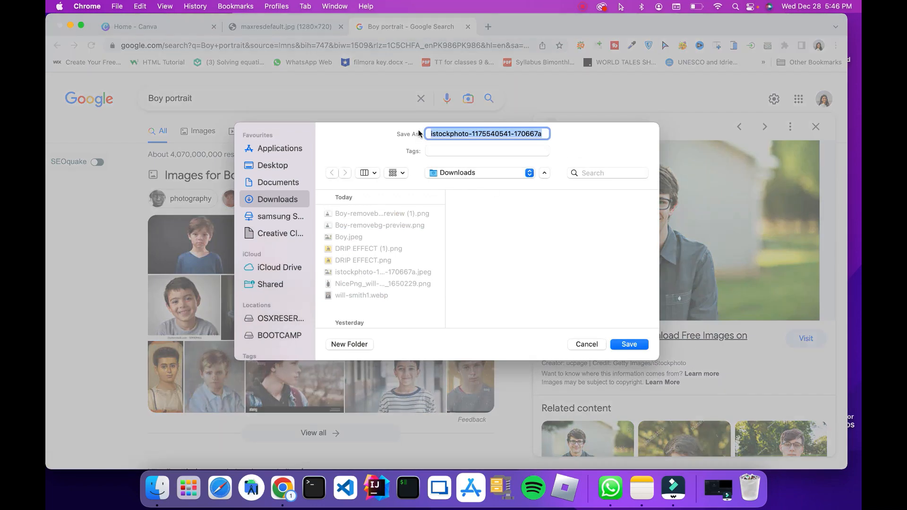
{"action": "type", "text": "B"}
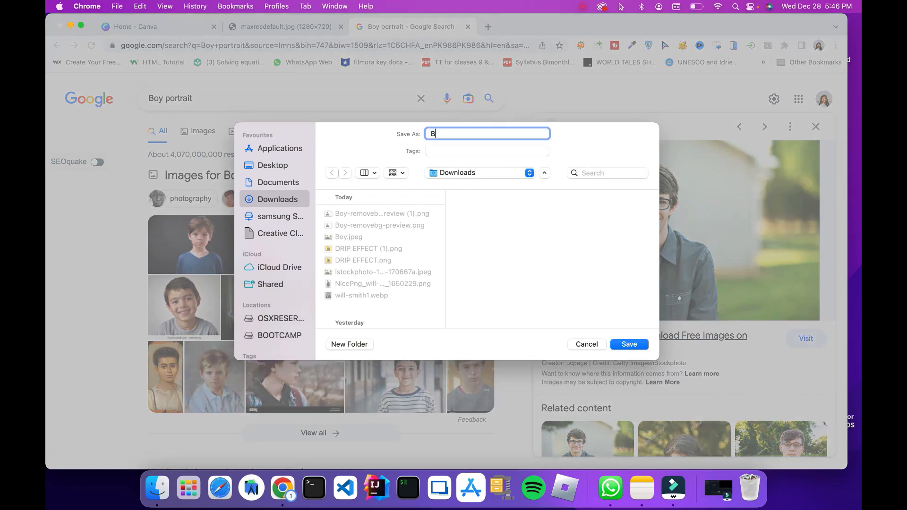
{"action": "type", "text": "oy image"}
{"action": "left_click", "coordinate": [629, 344]}
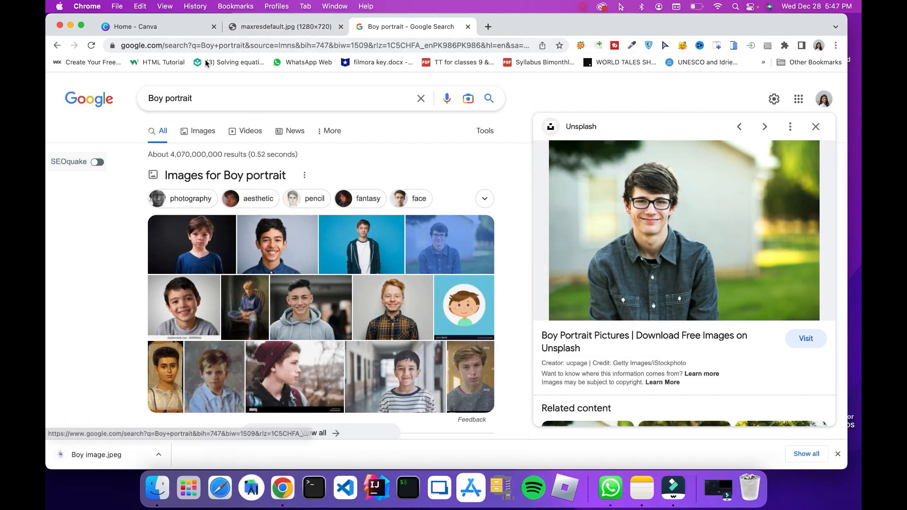
Switch to Canva and open the recent DRIP EFFECT design
{"action": "left_click", "coordinate": [174, 32]}
{"action": "scroll", "coordinate": [292, 287], "scroll_direction": "down", "scroll_amount": 3}
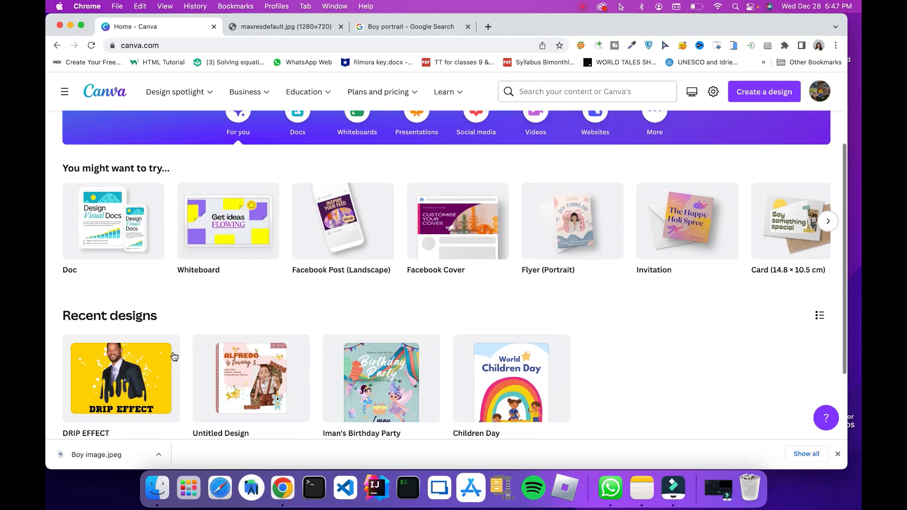
{"action": "left_click", "coordinate": [154, 373]}
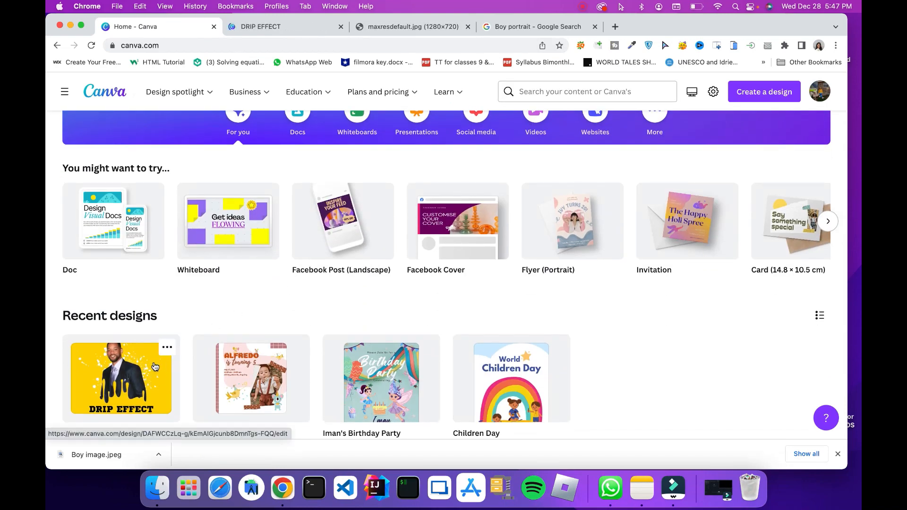
{"action": "left_click", "coordinate": [269, 28]}
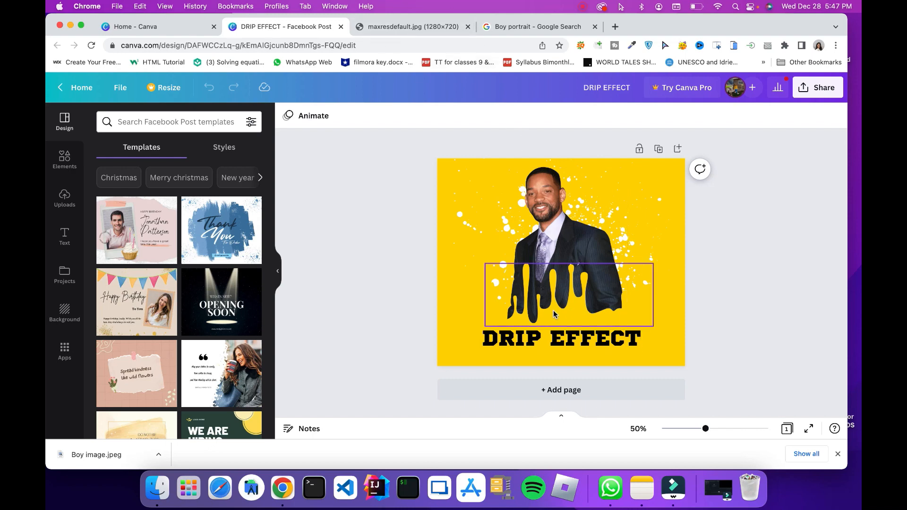
Shift the drip overlay slightly sideways, try moving the man's photo away from it, and undo the last move
{"action": "left_click_drag", "start_coordinate": [566, 315], "coordinate": [571, 315]}
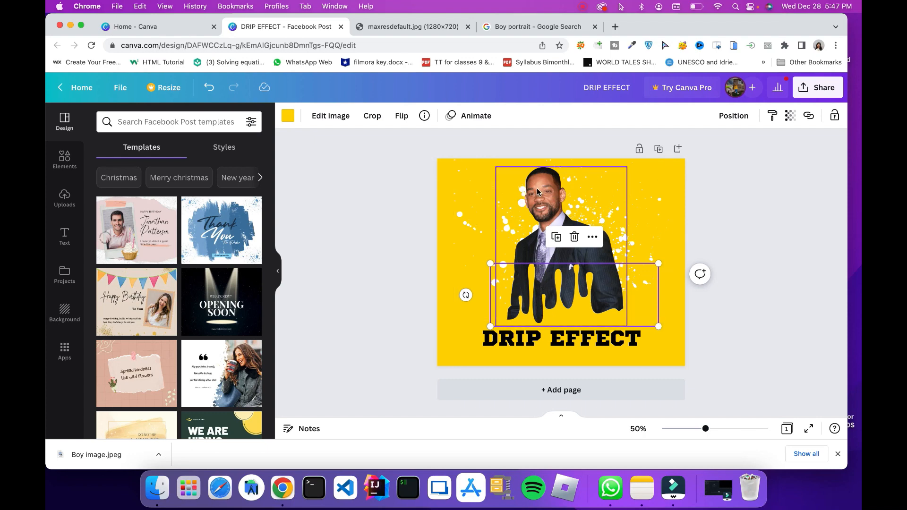
{"action": "left_click_drag", "start_coordinate": [538, 189], "coordinate": [634, 182]}
{"action": "key", "text": "super+z"}
Search Google for "remove background" in a new browser page and open the remove.bg site
{"action": "left_click", "coordinate": [492, 27]}
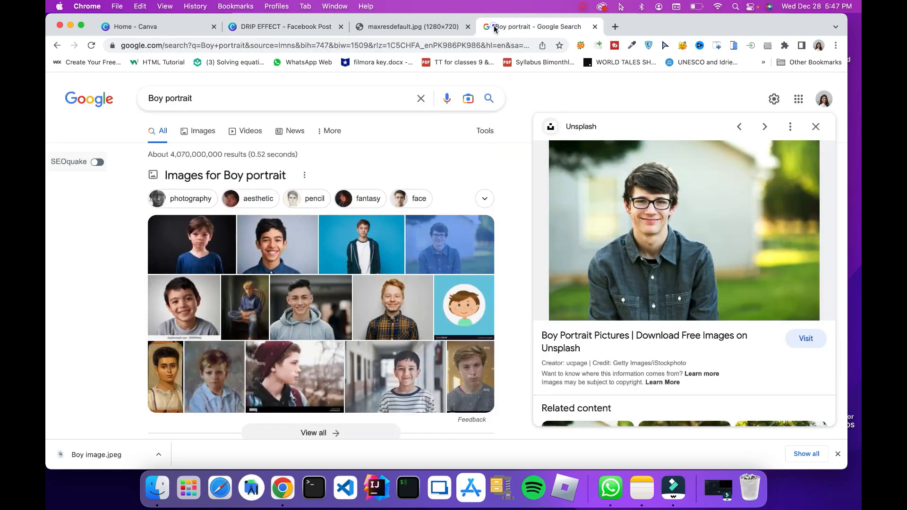
{"action": "left_click", "coordinate": [614, 27]}
{"action": "type", "text": "re"}
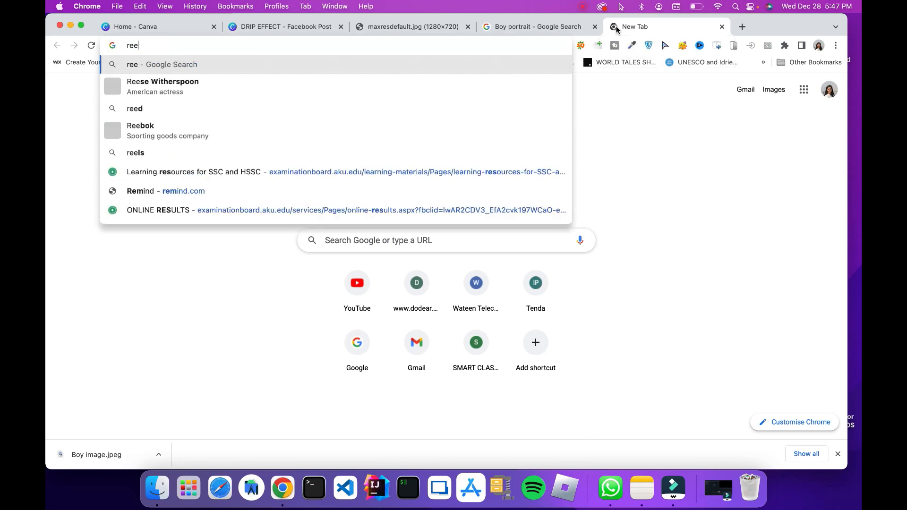
{"action": "type", "text": "move background"}
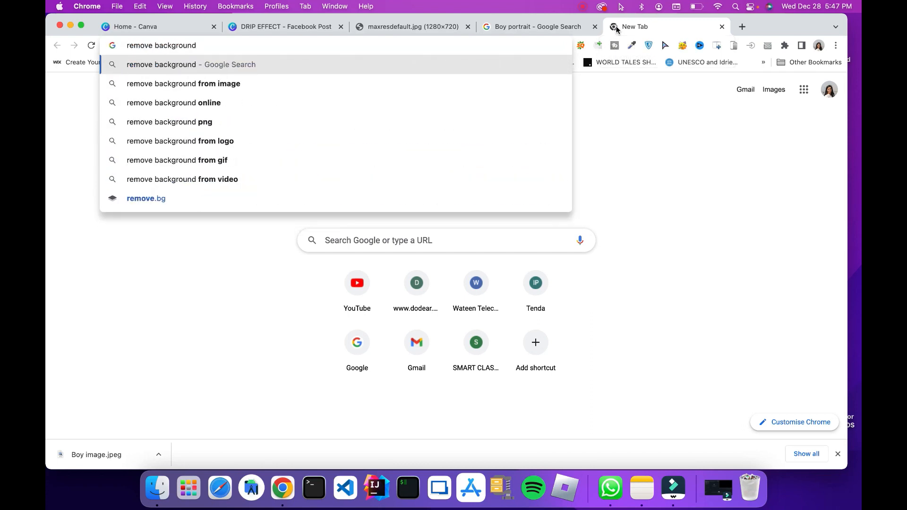
{"action": "key", "text": "Return"}
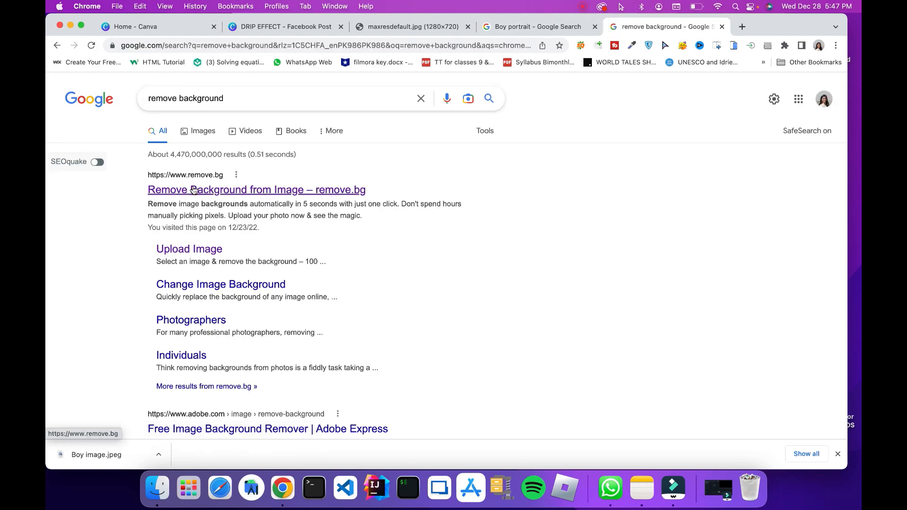
{"action": "left_click", "coordinate": [231, 191]}
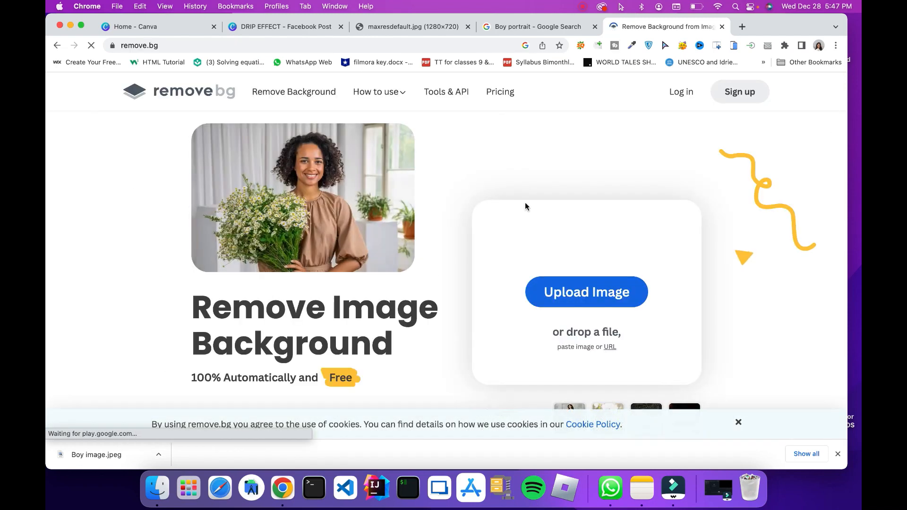
Upload Boy image.jpeg from Downloads to remove.bg to strip its background
{"action": "left_click", "coordinate": [587, 292]}
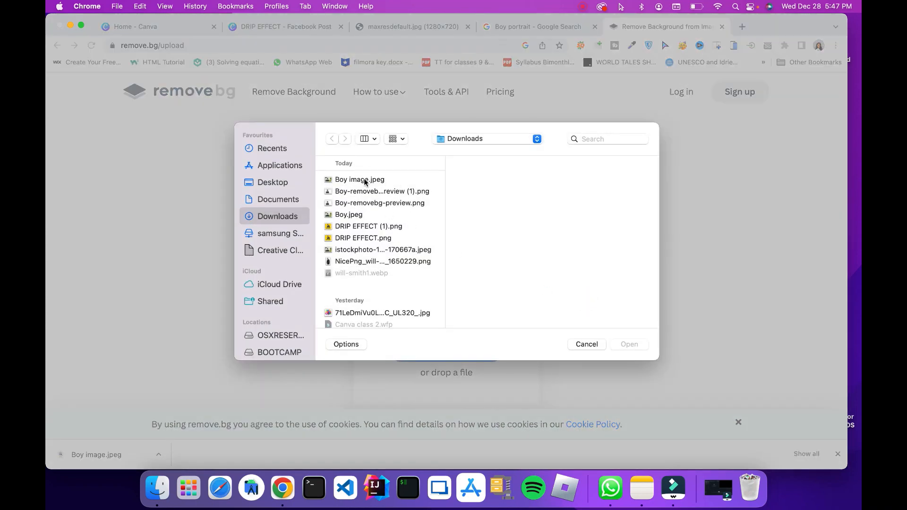
{"action": "left_click", "coordinate": [365, 181]}
{"action": "left_click", "coordinate": [630, 345]}
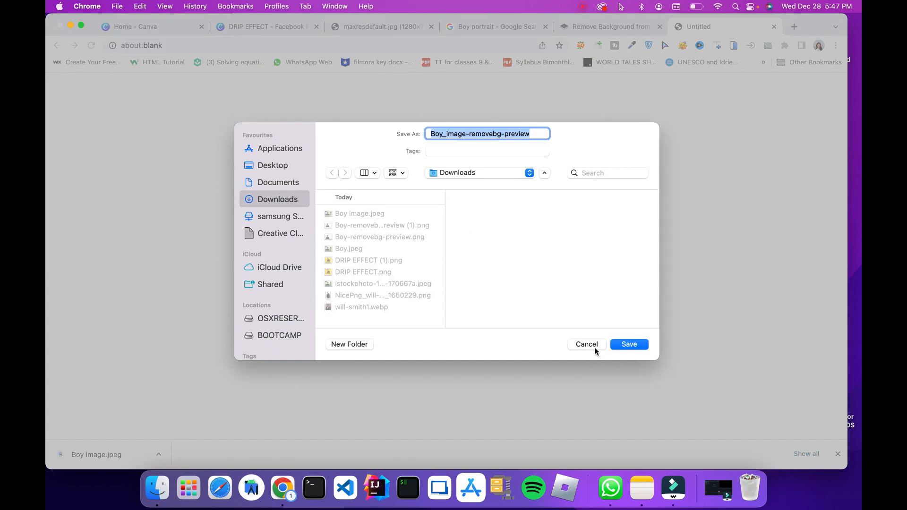
Download the background-free preview image to Downloads as Boy_image-removebg-preview
{"action": "left_click", "coordinate": [595, 349]}
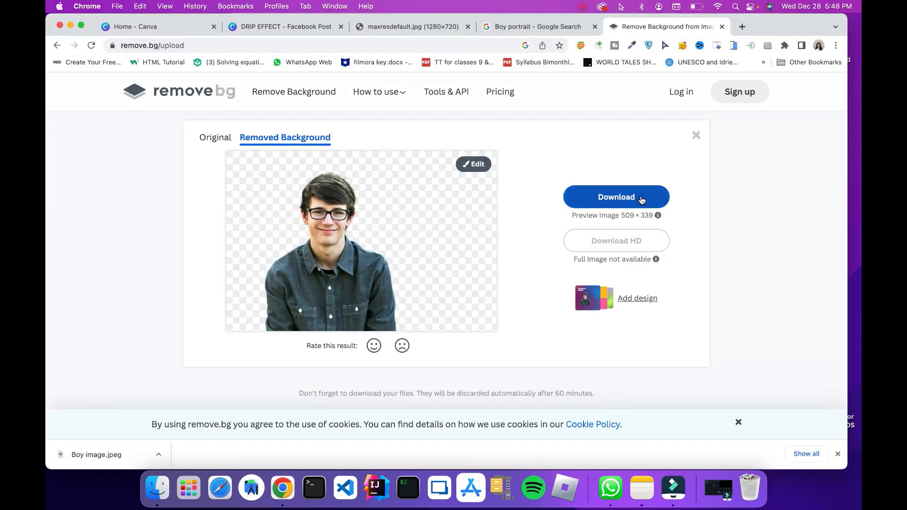
{"action": "left_click", "coordinate": [614, 198]}
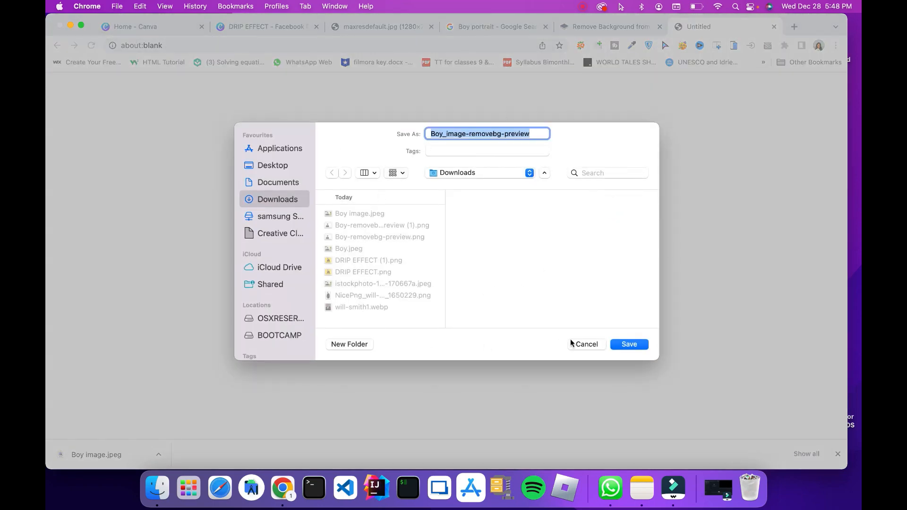
{"action": "left_click", "coordinate": [627, 345]}
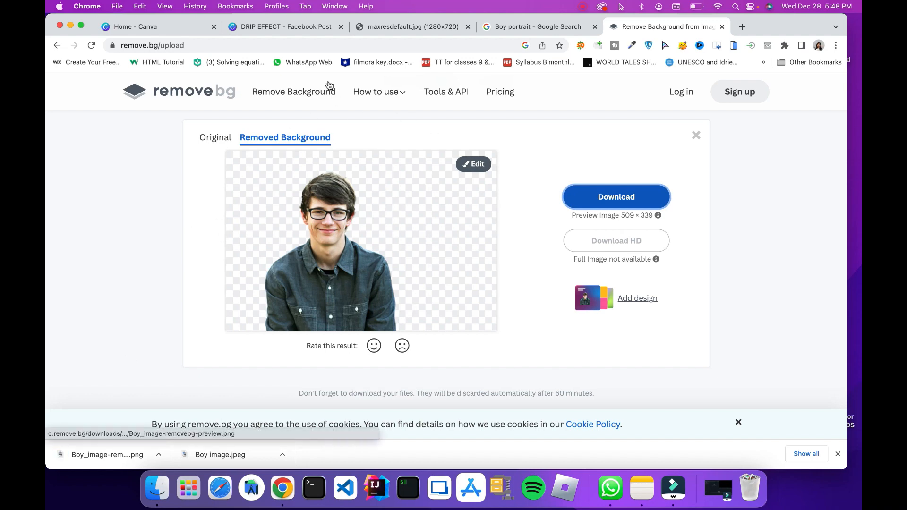
Switch to the Canva home page, search for "facebook post" templates and create a blank Facebook Post design
{"action": "left_click", "coordinate": [156, 27]}
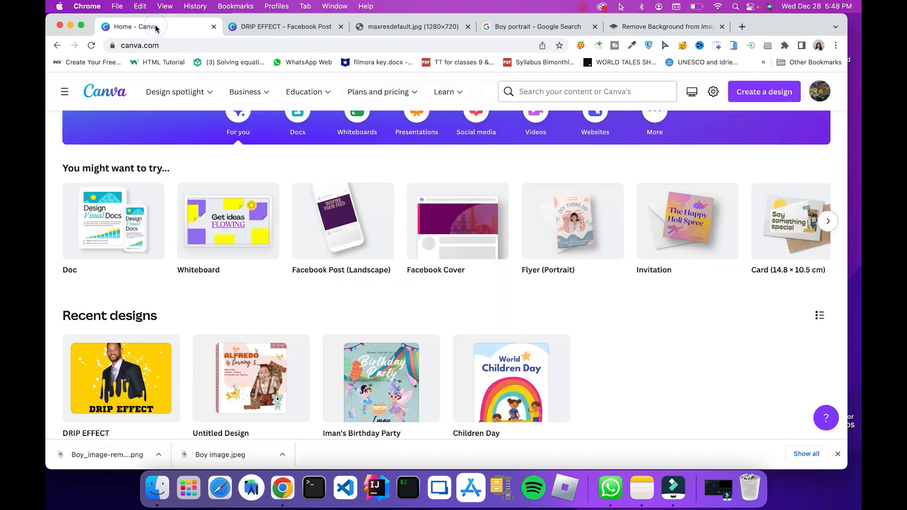
{"action": "scroll", "coordinate": [160, 171], "scroll_direction": "up", "scroll_amount": 3}
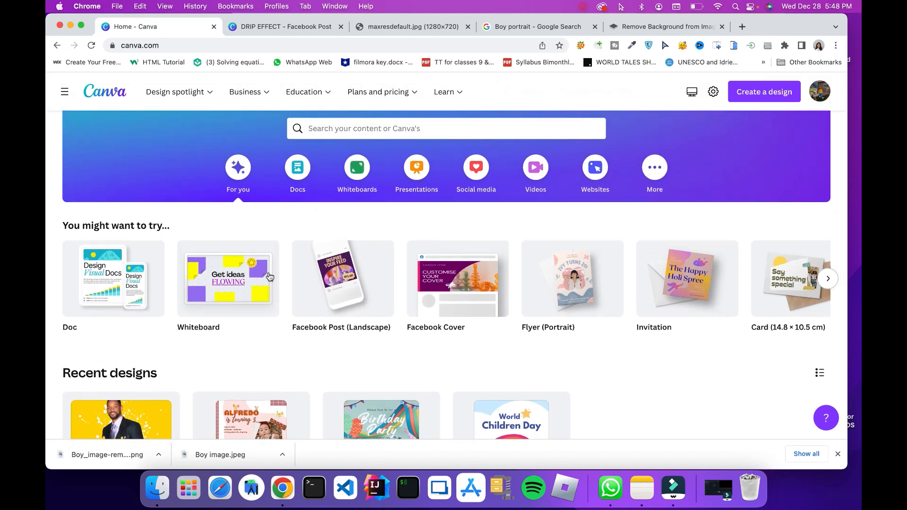
{"action": "scroll", "coordinate": [567, 279], "scroll_direction": "right", "scroll_amount": 5}
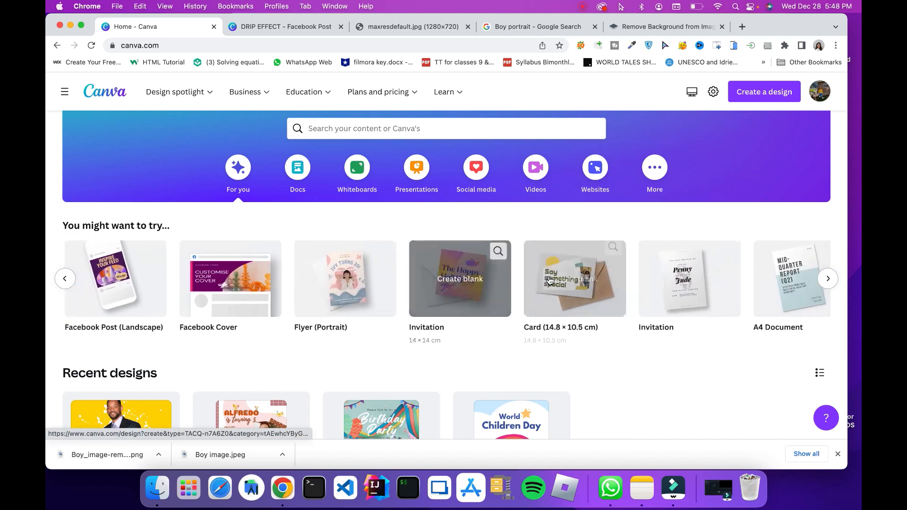
{"action": "scroll", "coordinate": [549, 280], "scroll_direction": "left", "scroll_amount": 5}
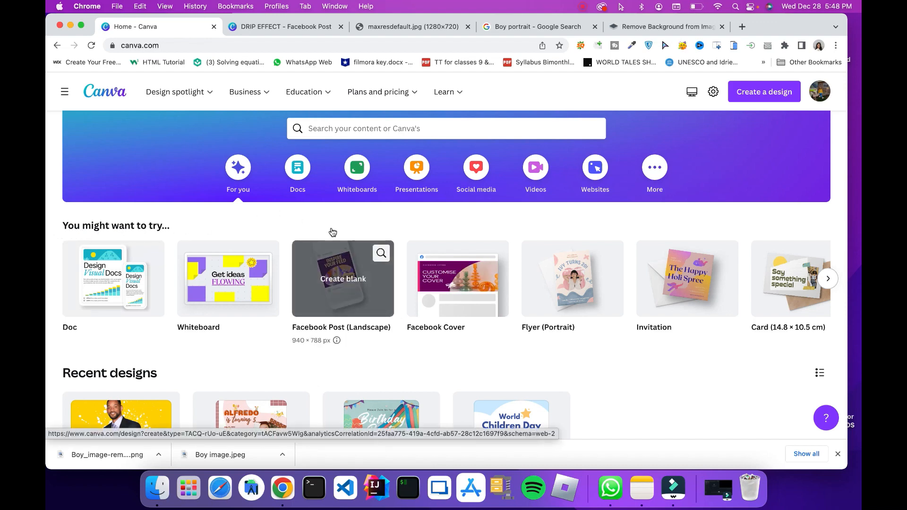
{"action": "left_click", "coordinate": [388, 129]}
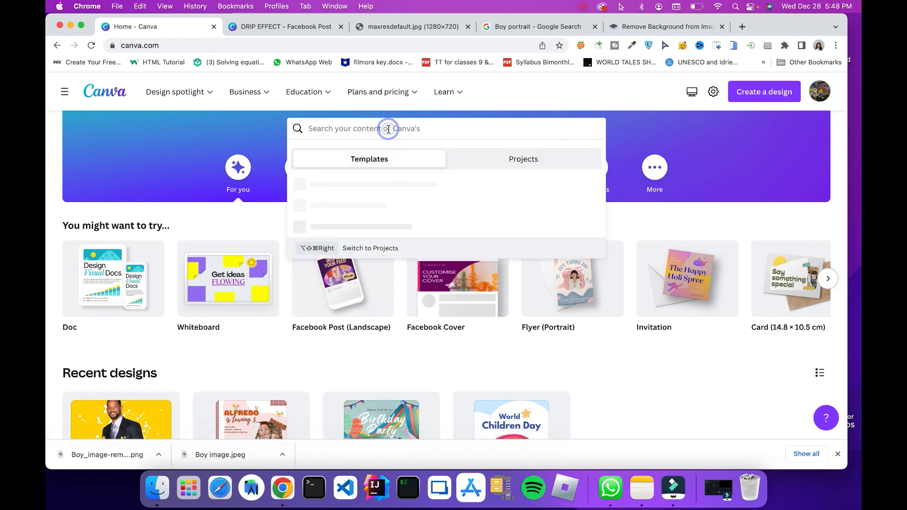
{"action": "type", "text": "facebook p"}
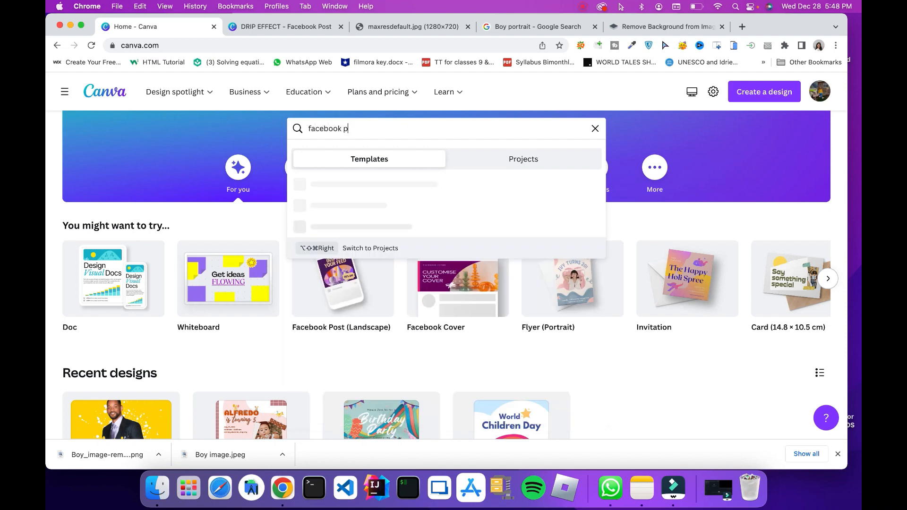
{"action": "type", "text": "ost"}
{"action": "key", "text": "Return"}
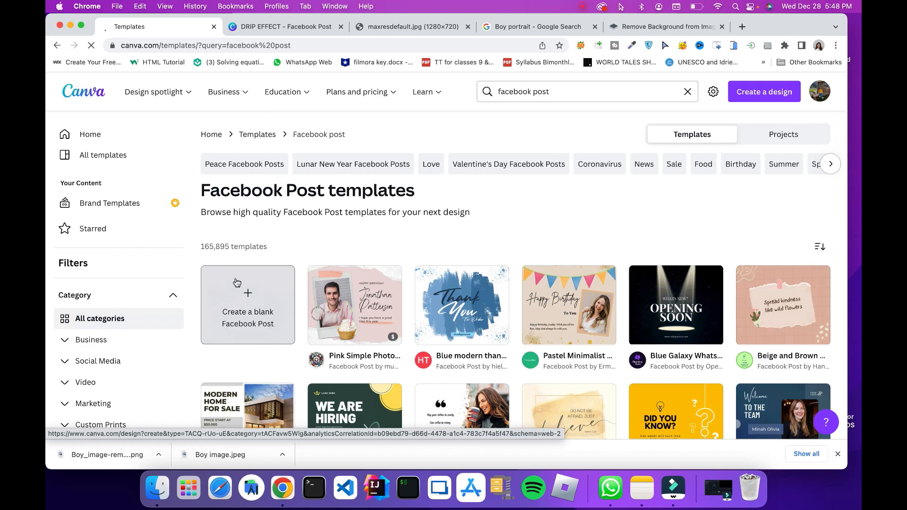
{"action": "left_click", "coordinate": [245, 307]}
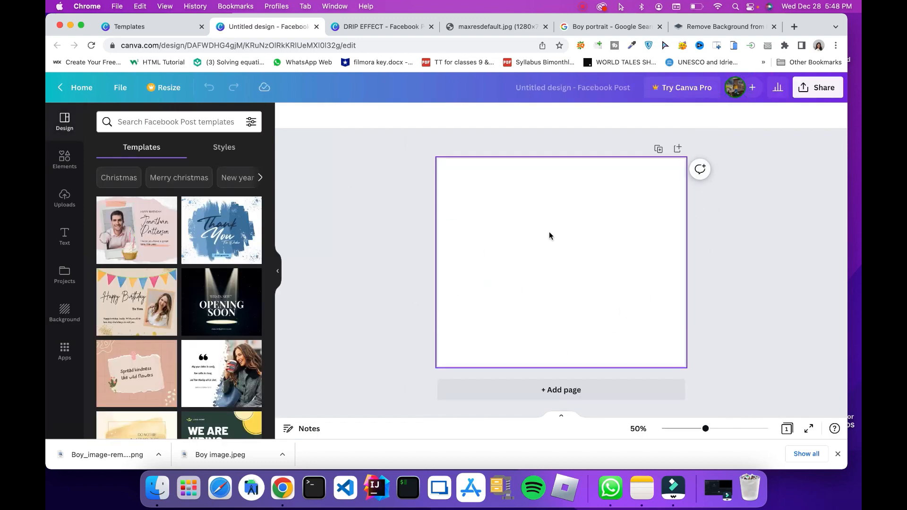
{"action": "left_click", "coordinate": [837, 455]}
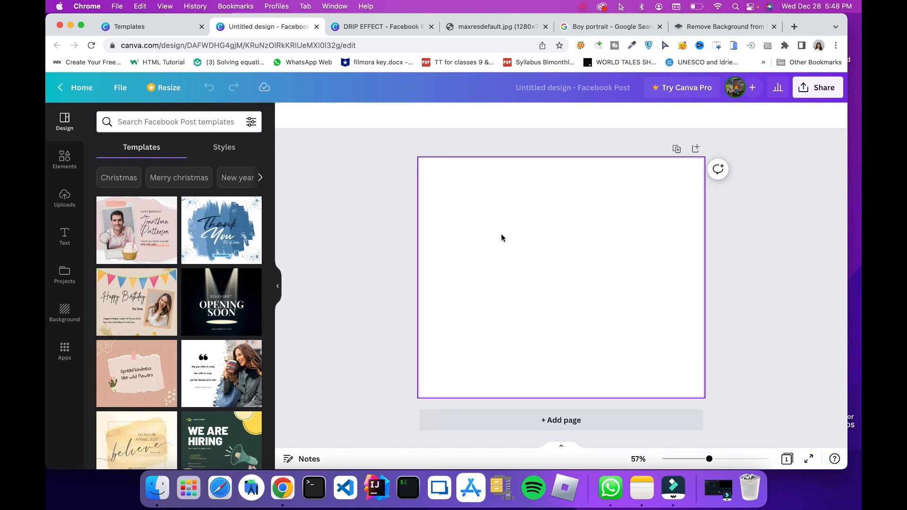
Upload Boy_image-removebg-preview.png from Downloads to the Canva uploads
{"action": "left_click", "coordinate": [64, 201]}
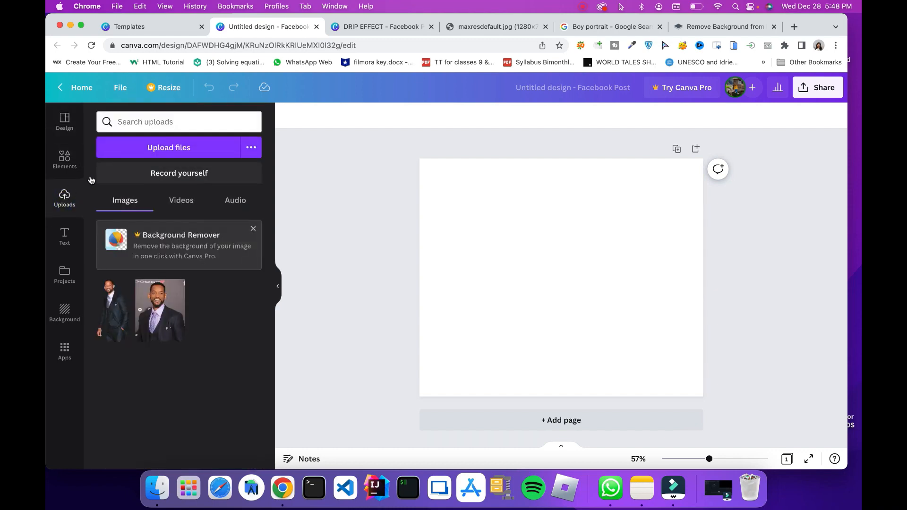
{"action": "left_click", "coordinate": [174, 148]}
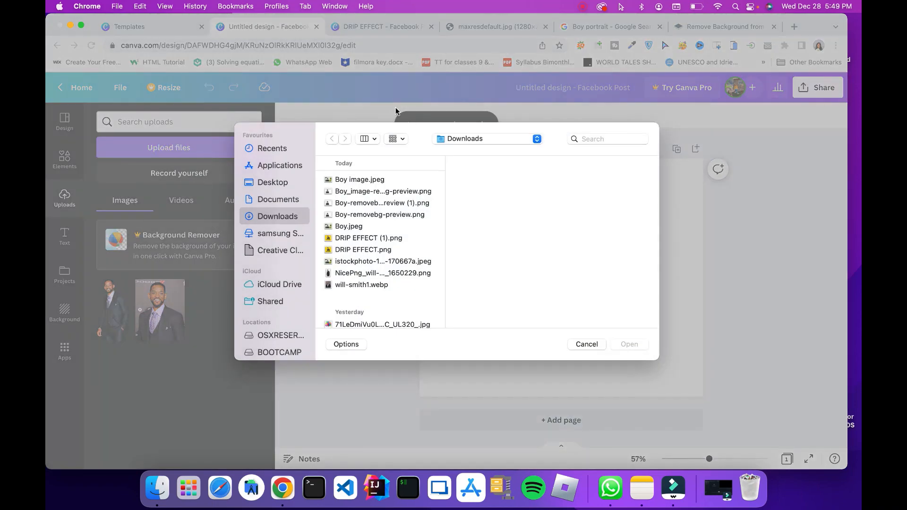
{"action": "left_click", "coordinate": [373, 193]}
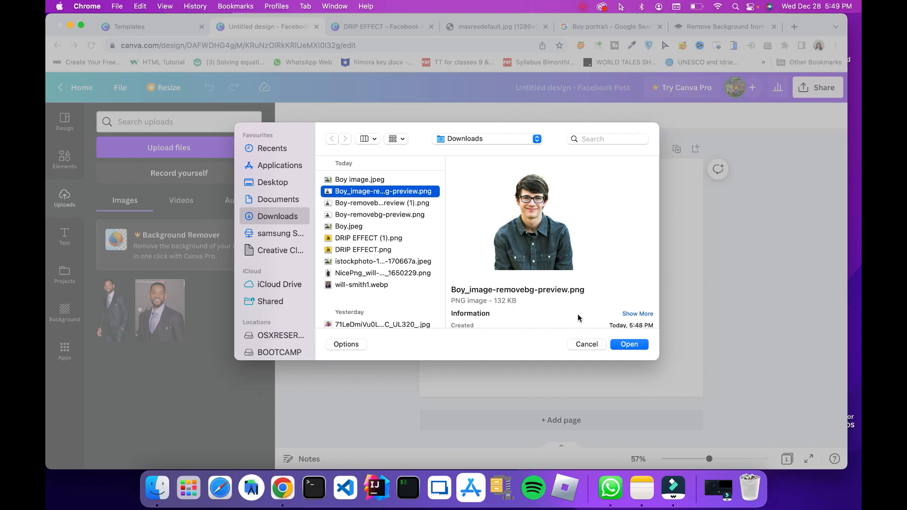
{"action": "left_click", "coordinate": [632, 345]}
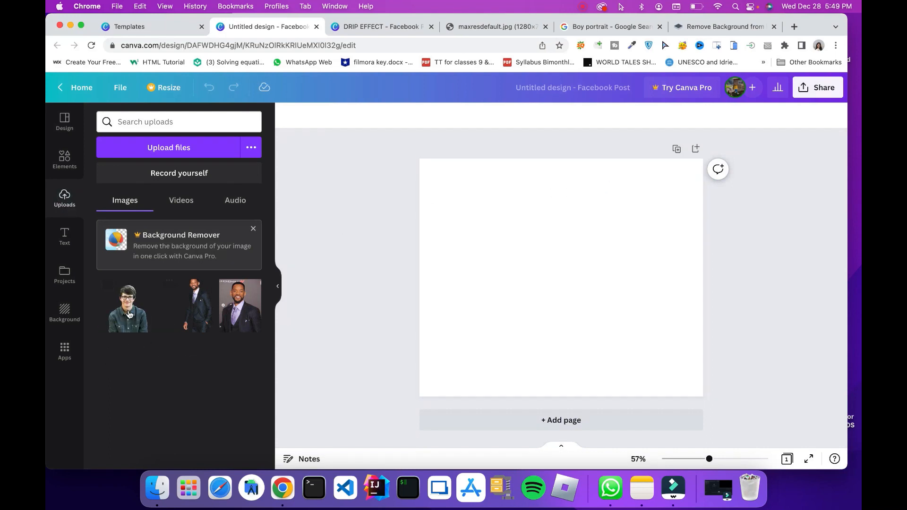
Place the uploaded cut-out photo of the boy on the page and center the boy horizontally
{"action": "left_click_drag", "start_coordinate": [122, 305], "coordinate": [357, 179]}
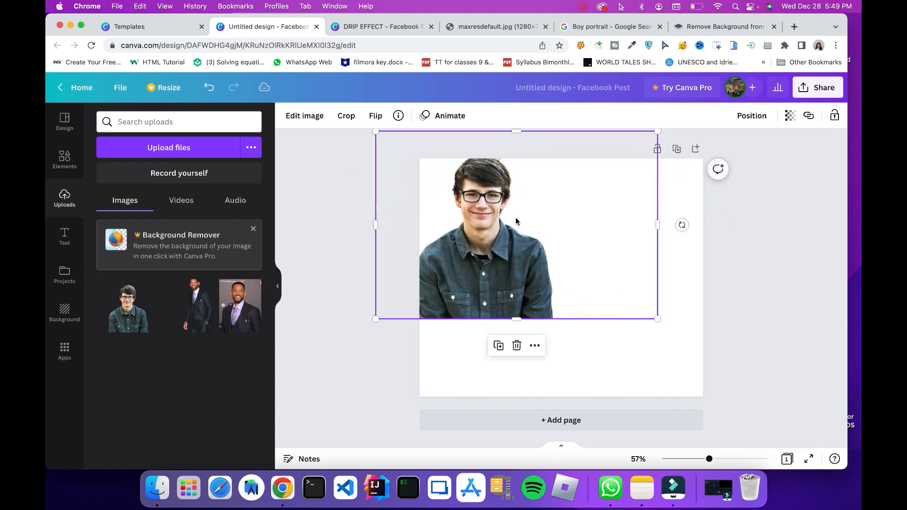
{"action": "left_click_drag", "start_coordinate": [505, 220], "coordinate": [581, 242]}
{"action": "left_click", "coordinate": [761, 282]}
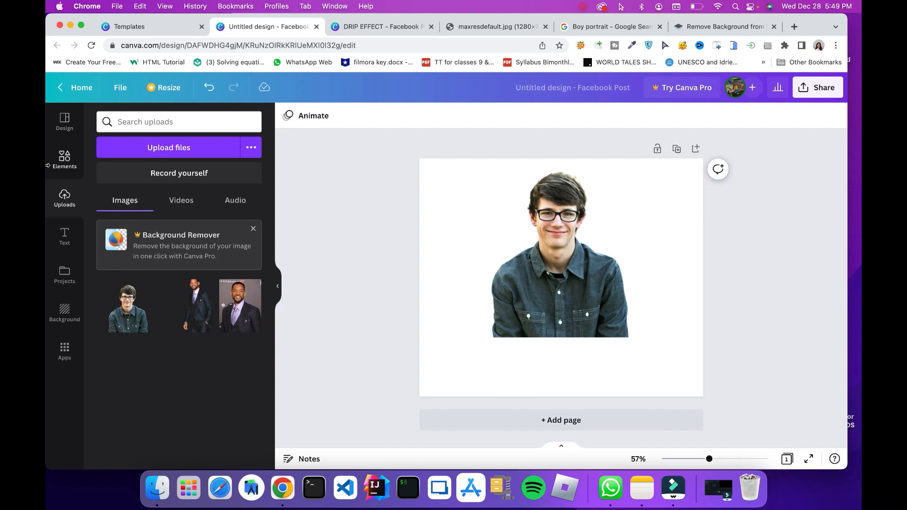
Search the Canva elements for "drip" and look through the resulting graphics
{"action": "left_click", "coordinate": [65, 160]}
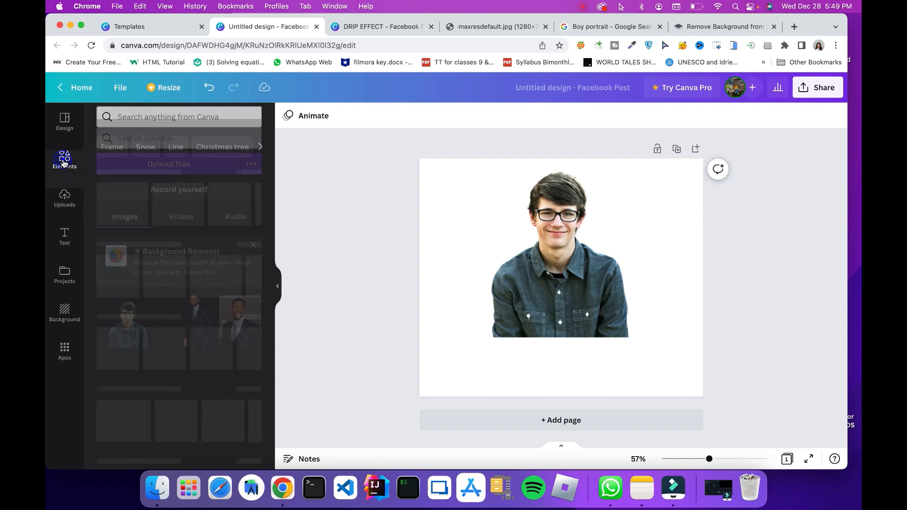
{"action": "left_click", "coordinate": [151, 122]}
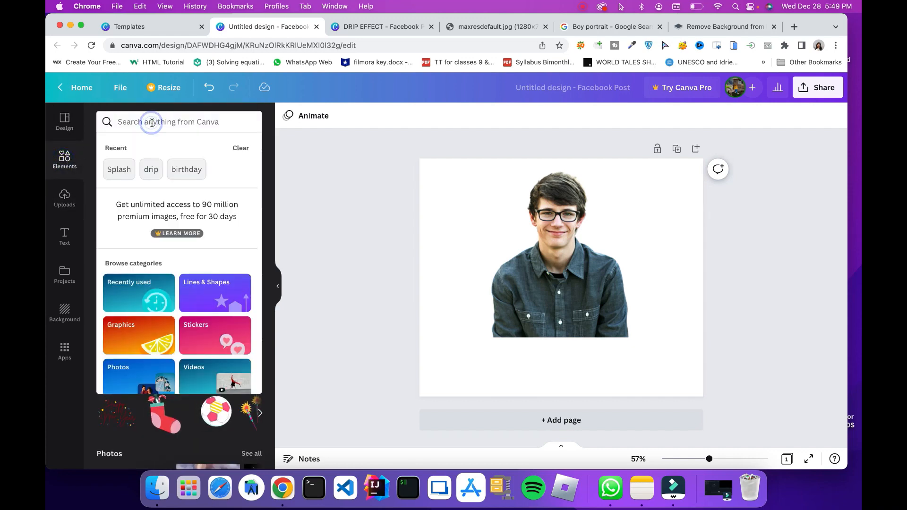
{"action": "type", "text": "drip"}
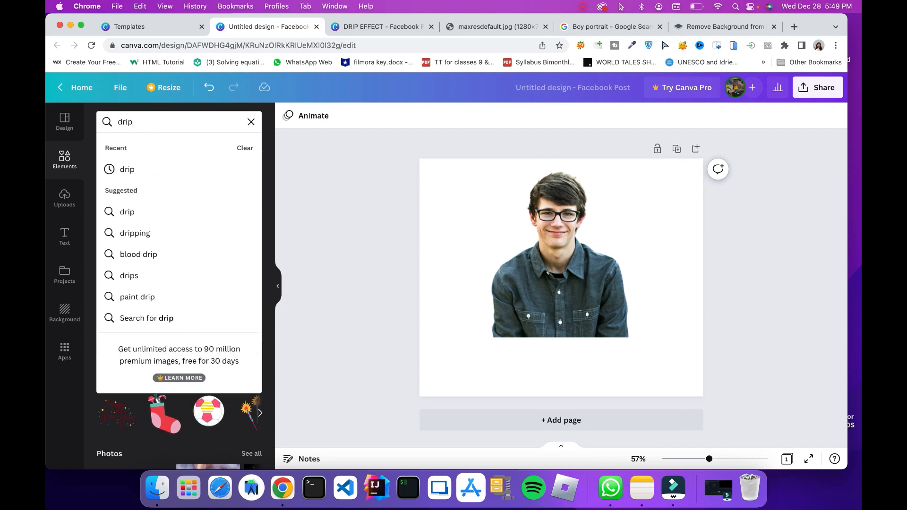
{"action": "key", "text": "Return"}
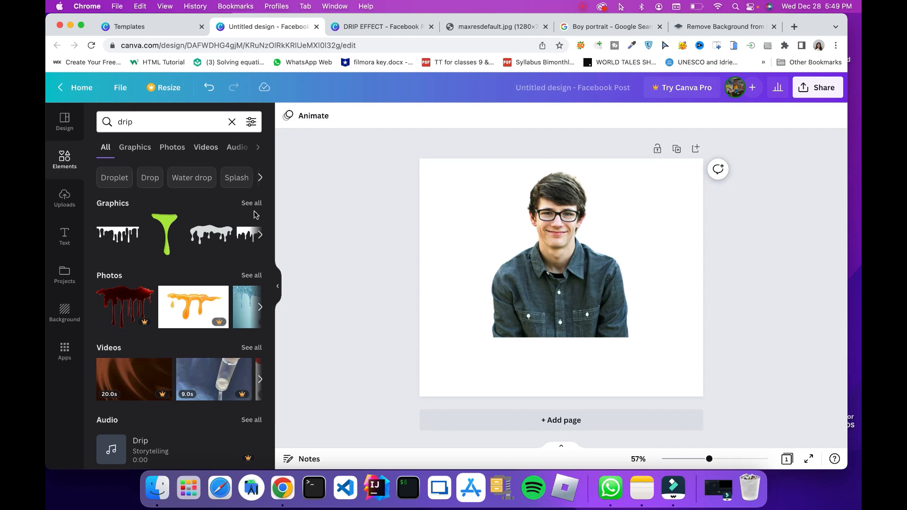
{"action": "scroll", "coordinate": [201, 263], "scroll_direction": "down", "scroll_amount": 2}
{"action": "scroll", "coordinate": [202, 266], "scroll_direction": "up", "scroll_amount": 2}
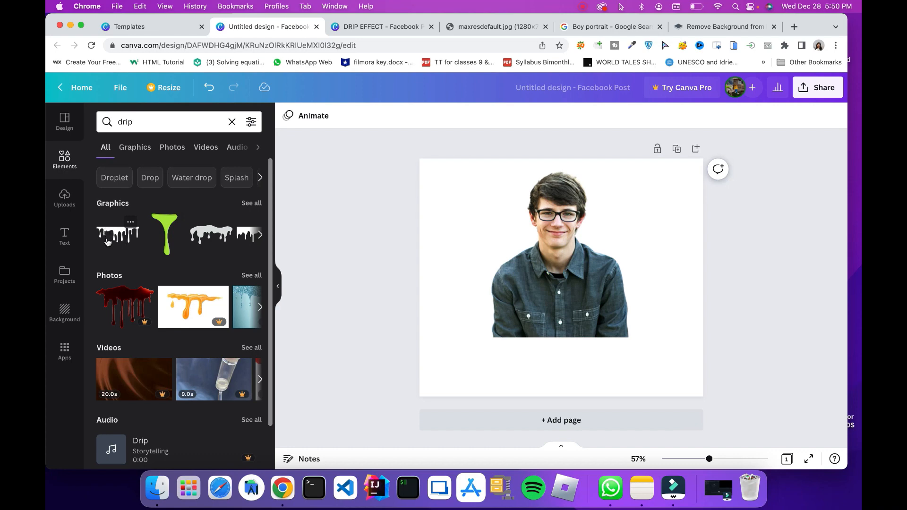
Add the first drip graphic to the page and position it over the boy's lower torso
{"action": "left_click_drag", "start_coordinate": [109, 234], "coordinate": [451, 347]}
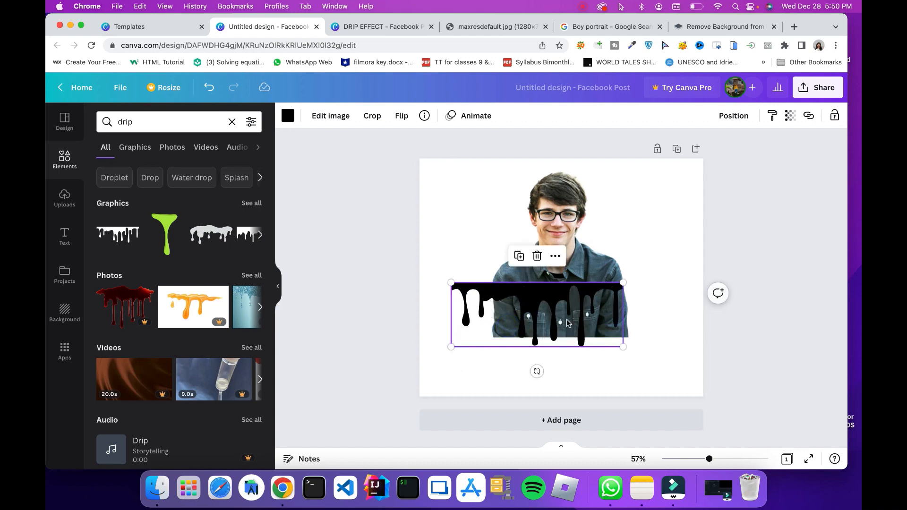
{"action": "left_click_drag", "start_coordinate": [550, 316], "coordinate": [574, 319]}
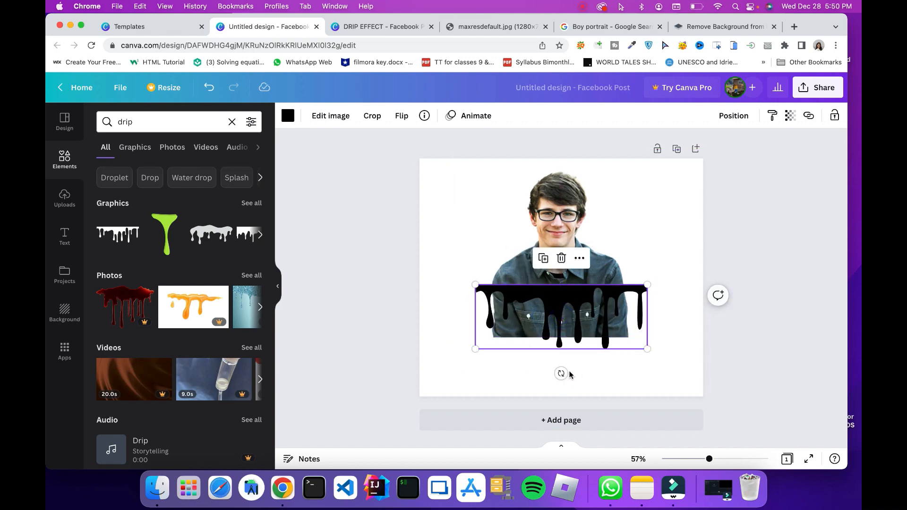
{"action": "left_click_drag", "start_coordinate": [572, 319], "coordinate": [558, 311]}
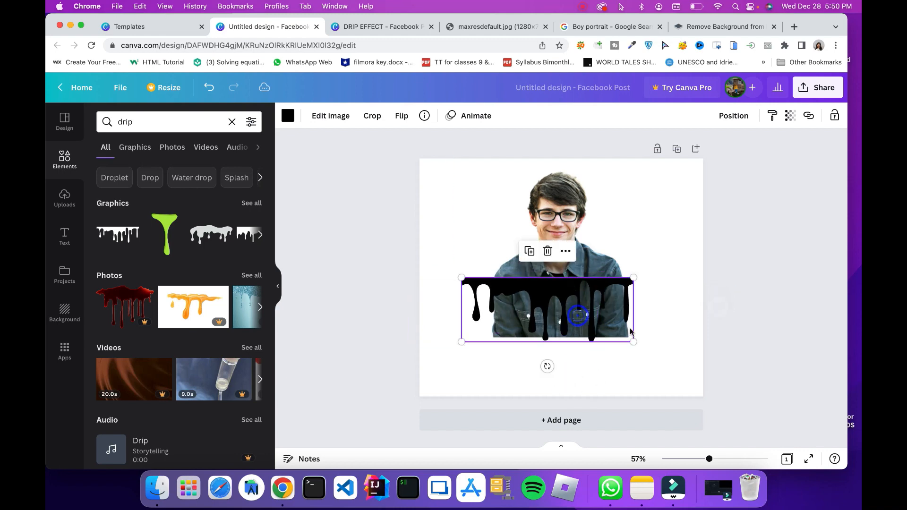
{"action": "left_click", "coordinate": [660, 347]}
Rotate the drip graphic 180° so the drips point upward, and align its base with the photo's lower edge
{"action": "left_click", "coordinate": [547, 295]}
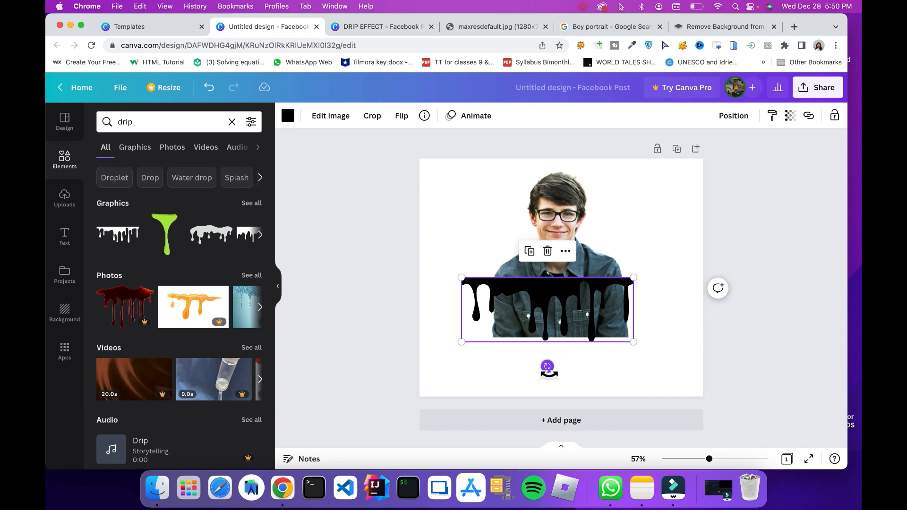
{"action": "left_click_drag", "start_coordinate": [549, 367], "coordinate": [551, 249]}
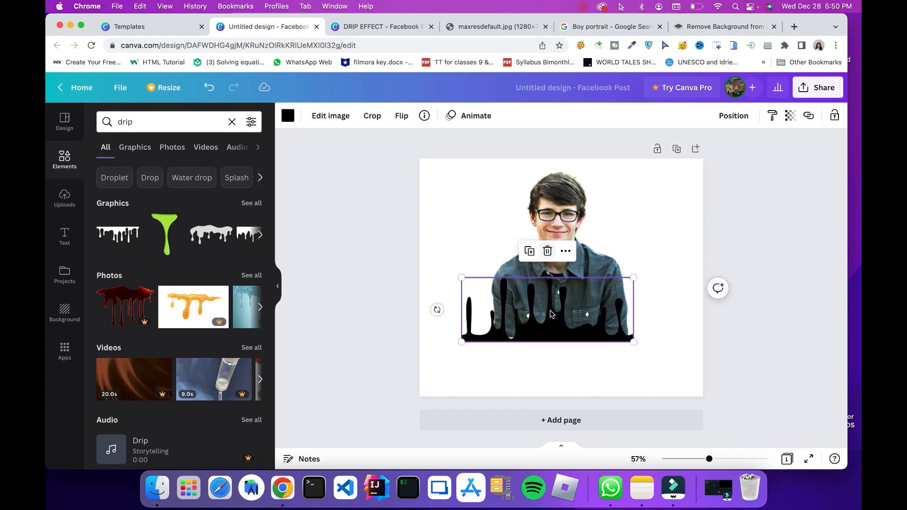
{"action": "mouse_move", "coordinate": [550, 322]}
{"action": "left_mouse_down"}
{"action": "mouse_move", "coordinate": [581, 320]}
{"action": "mouse_move", "coordinate": [564, 311]}
{"action": "left_mouse_up"}
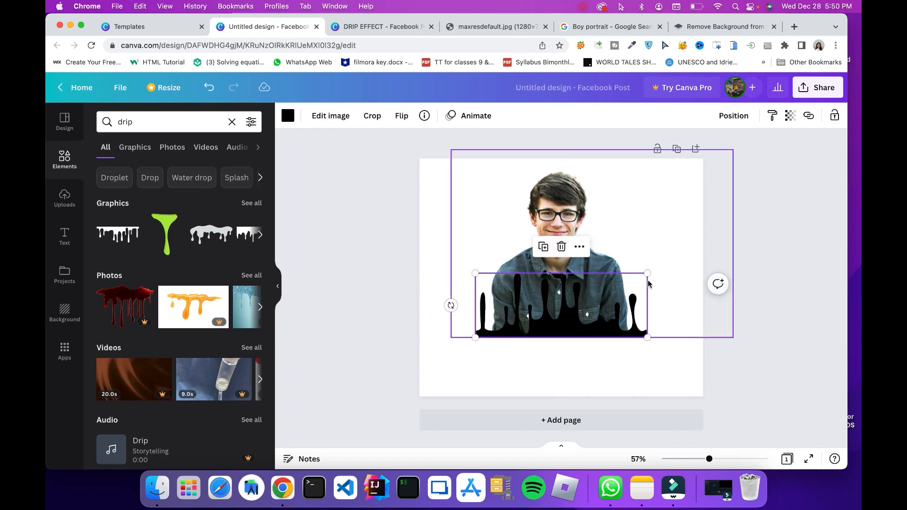
{"action": "left_click", "coordinate": [681, 381]}
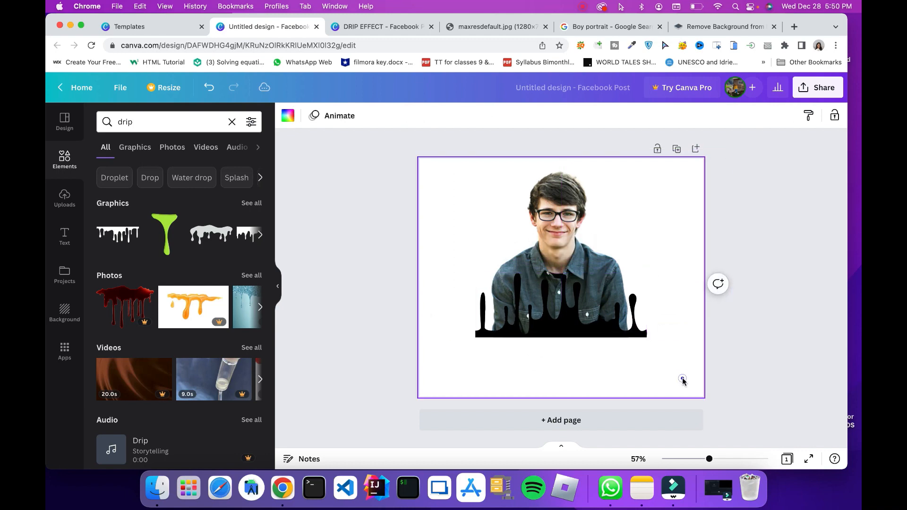
Recolor the drip graphic from black to the custom yellow #FFCF00
{"action": "left_click", "coordinate": [565, 331]}
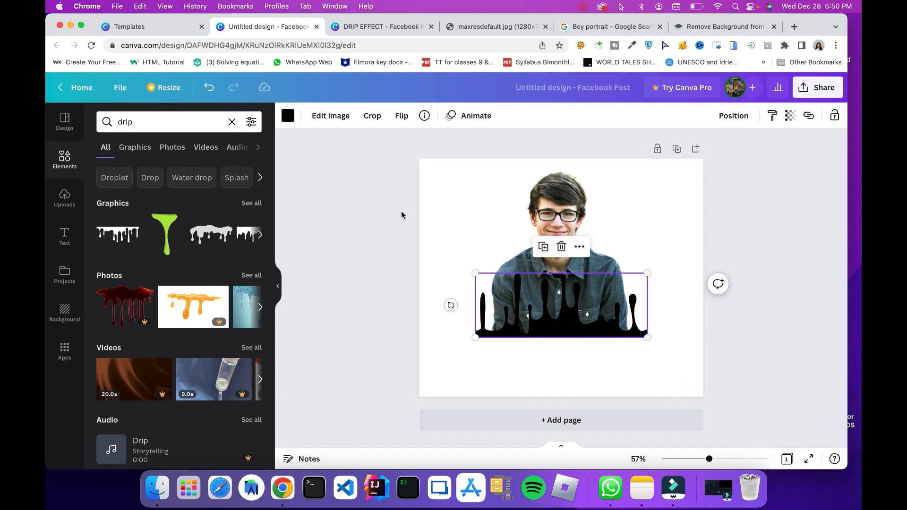
{"action": "left_click", "coordinate": [289, 116]}
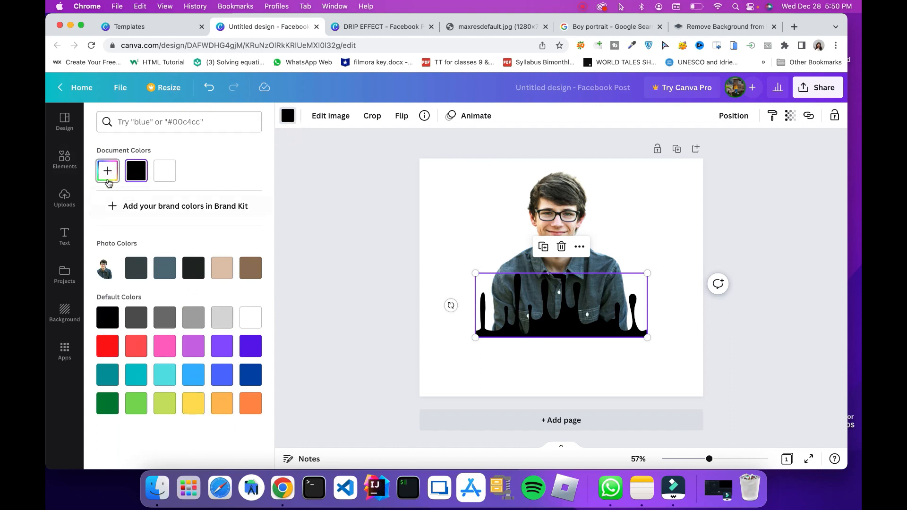
{"action": "left_click", "coordinate": [106, 173]}
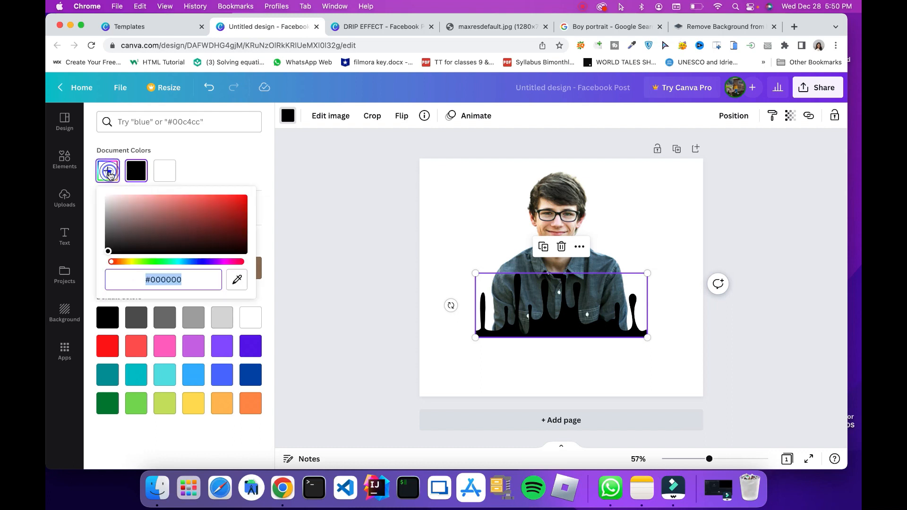
{"action": "left_click", "coordinate": [197, 214]}
{"action": "left_click_drag", "start_coordinate": [177, 224], "coordinate": [291, 177]}
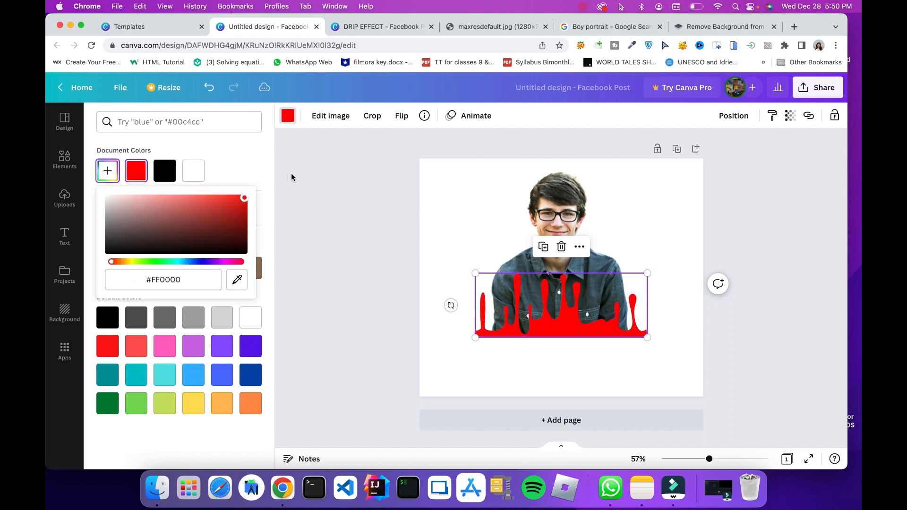
{"action": "left_click_drag", "start_coordinate": [111, 264], "coordinate": [129, 266]}
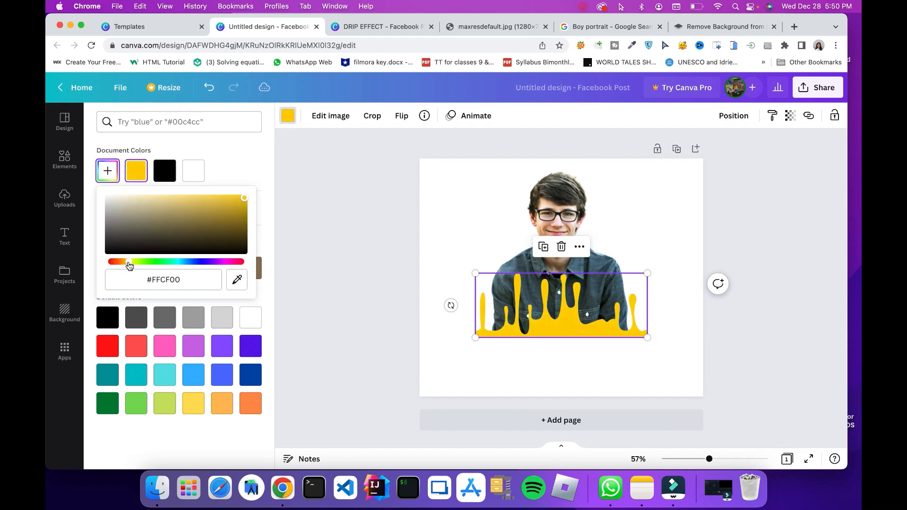
{"action": "left_click", "coordinate": [522, 359]}
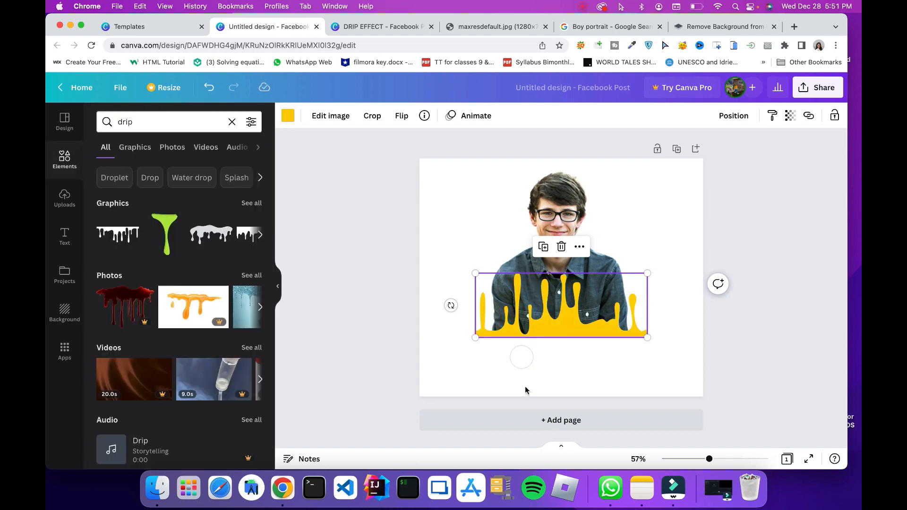
Set the page background to the same yellow document color used for the drip graphic
{"action": "left_click", "coordinate": [523, 384]}
{"action": "left_click", "coordinate": [378, 366]}
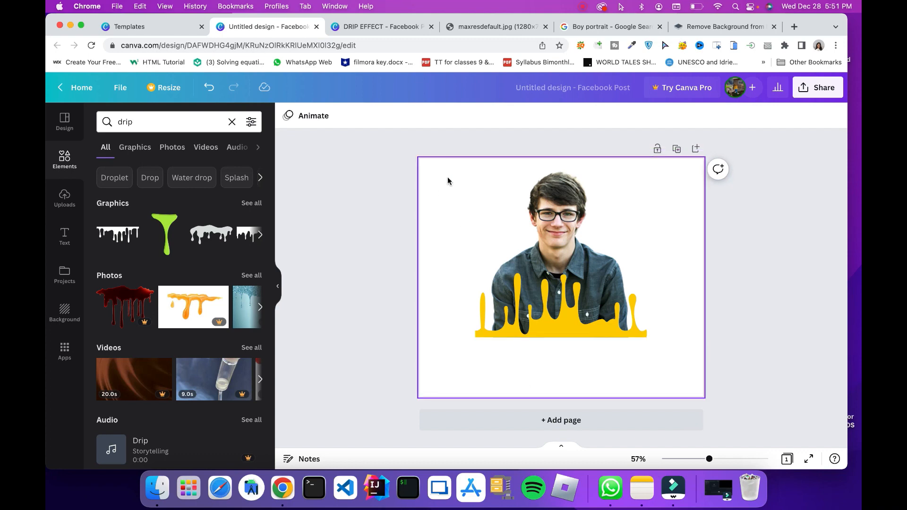
{"action": "left_click", "coordinate": [424, 176]}
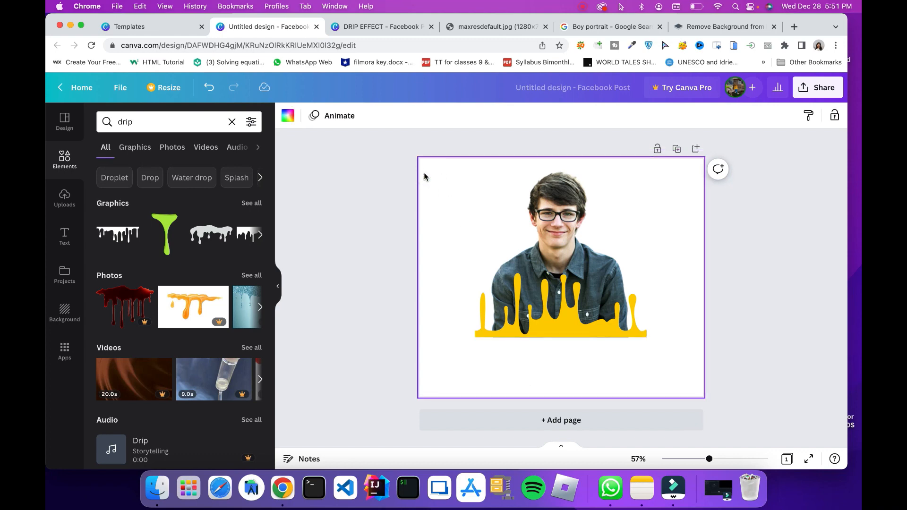
{"action": "left_click", "coordinate": [288, 118]}
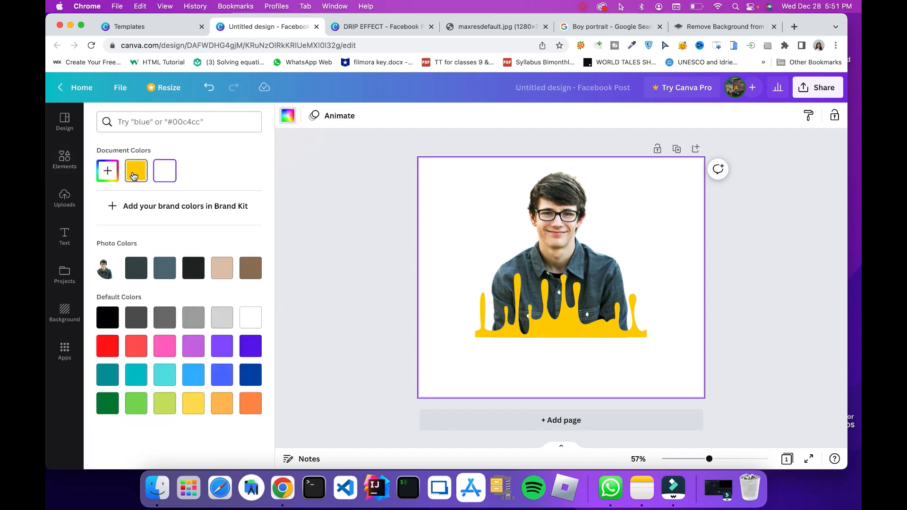
{"action": "left_click", "coordinate": [133, 176]}
{"action": "left_click", "coordinate": [305, 235]}
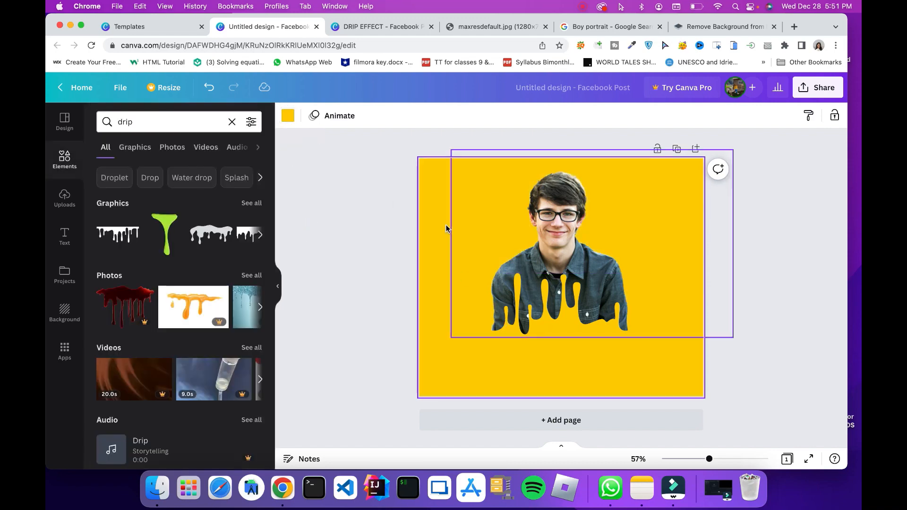
Nudge the drip graphic down and enlarge it slightly so it covers the photo's lower edge
{"action": "left_click", "coordinate": [569, 324]}
{"action": "left_click_drag", "start_coordinate": [569, 324], "coordinate": [569, 330]}
{"action": "mouse_move", "coordinate": [651, 352]}
{"action": "left_mouse_down"}
{"action": "mouse_move", "coordinate": [662, 352]}
{"action": "mouse_move", "coordinate": [653, 345]}
{"action": "left_mouse_up"}
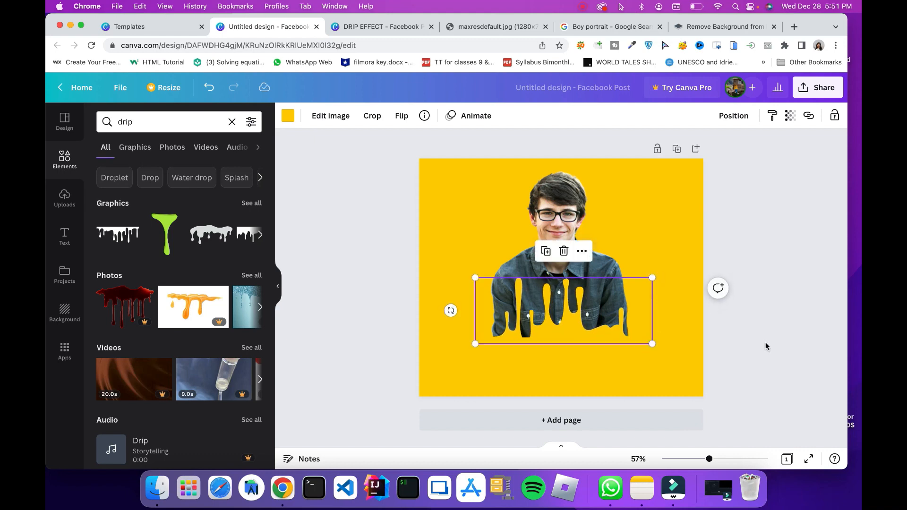
{"action": "left_click", "coordinate": [765, 343]}
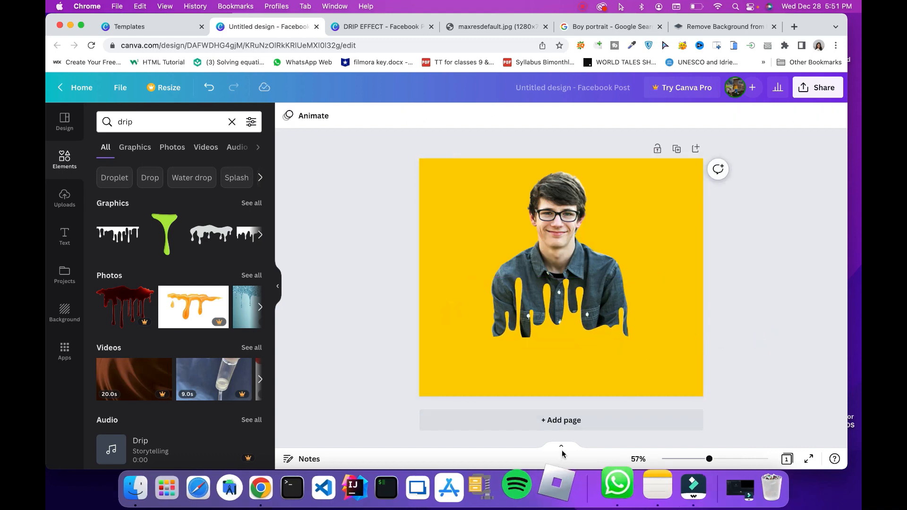
Shift the drip graphic slightly left and fine-tune its height over the boy's lower torso
{"action": "mouse_move", "coordinate": [548, 327]}
{"action": "left_mouse_down"}
{"action": "mouse_move", "coordinate": [562, 329]}
{"action": "mouse_move", "coordinate": [534, 330]}
{"action": "left_mouse_up"}
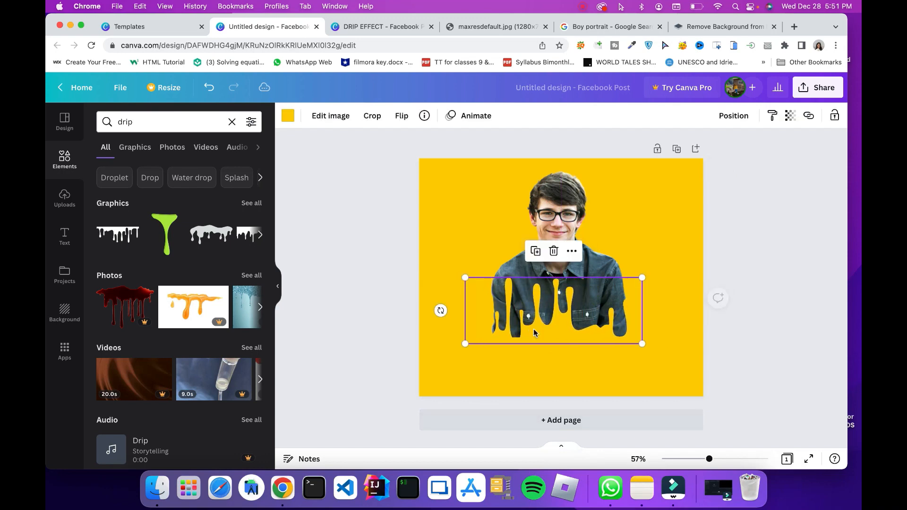
{"action": "left_click", "coordinate": [798, 383]}
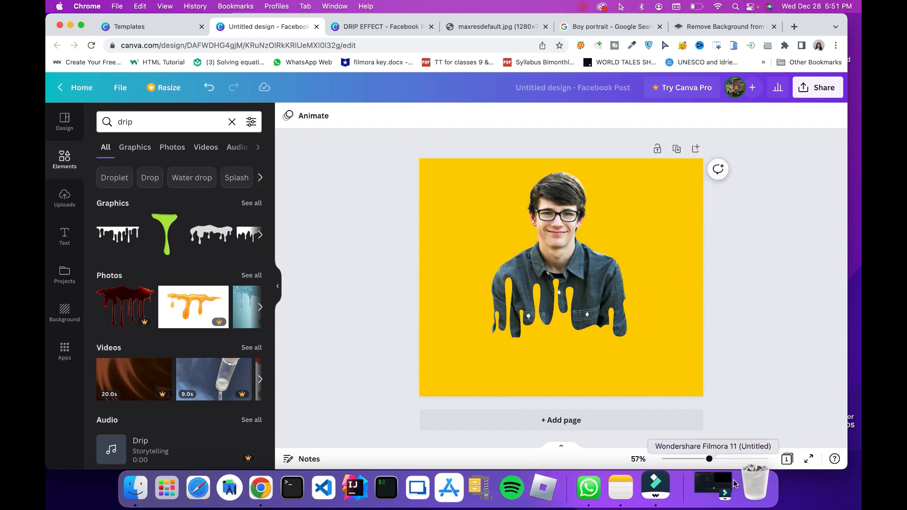
{"action": "left_click_drag", "start_coordinate": [549, 336], "coordinate": [550, 344]}
{"action": "left_click", "coordinate": [756, 353]}
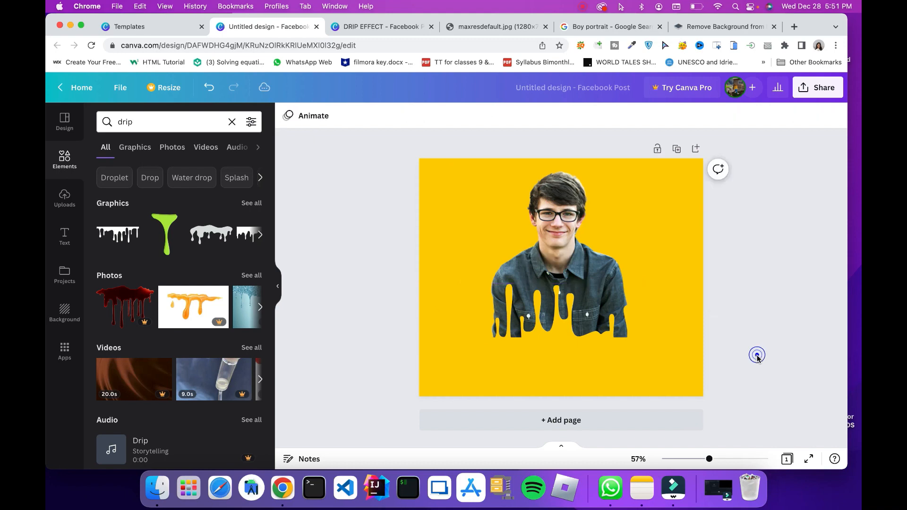
{"action": "left_click", "coordinate": [565, 338]}
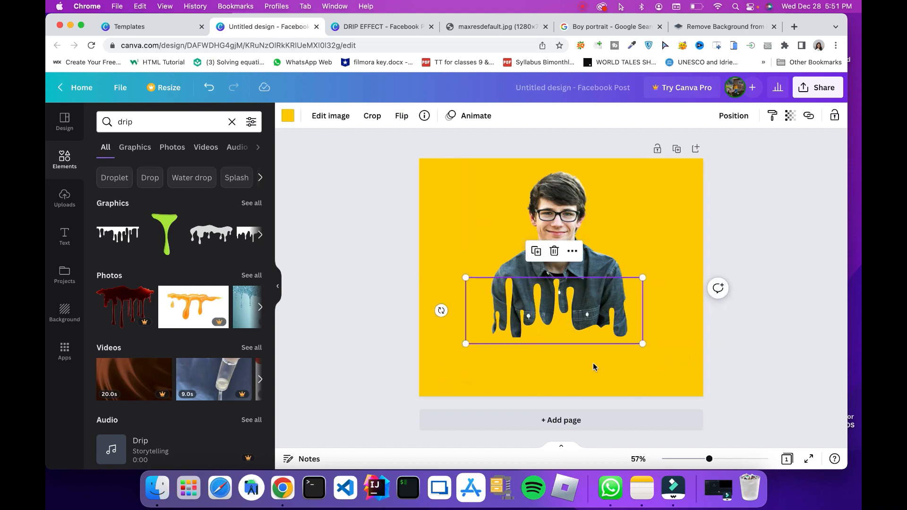
{"action": "left_click", "coordinate": [762, 365]}
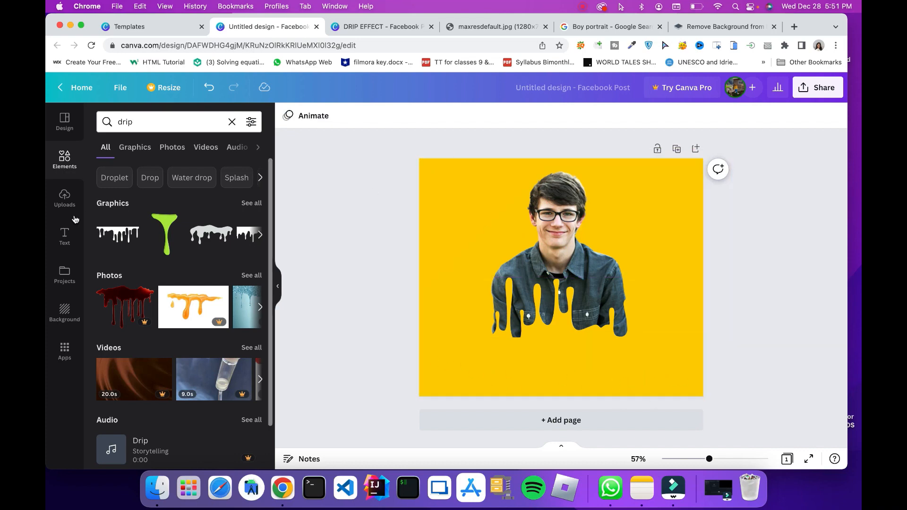
Add a non-bold heading reading "DRIP EFFECT" on the yellow area below the boy's photo
{"action": "left_click", "coordinate": [65, 243]}
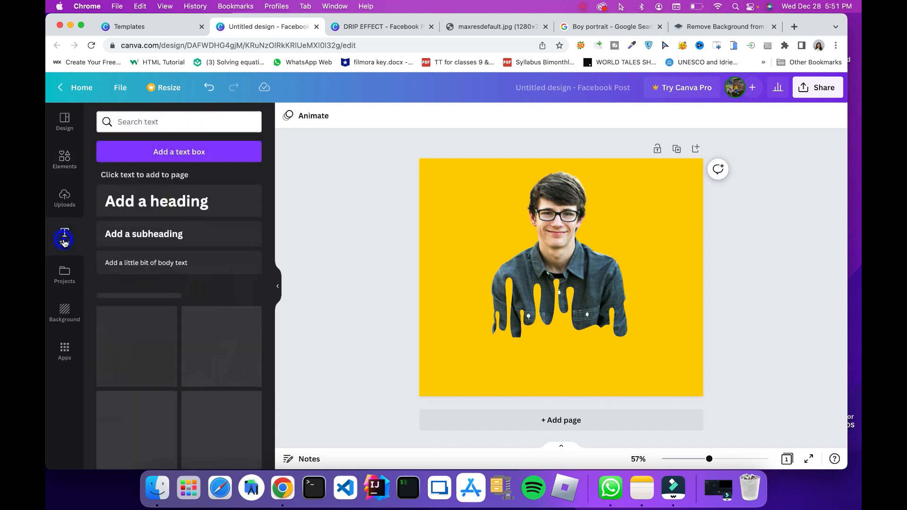
{"action": "left_click_drag", "start_coordinate": [146, 201], "coordinate": [509, 357]}
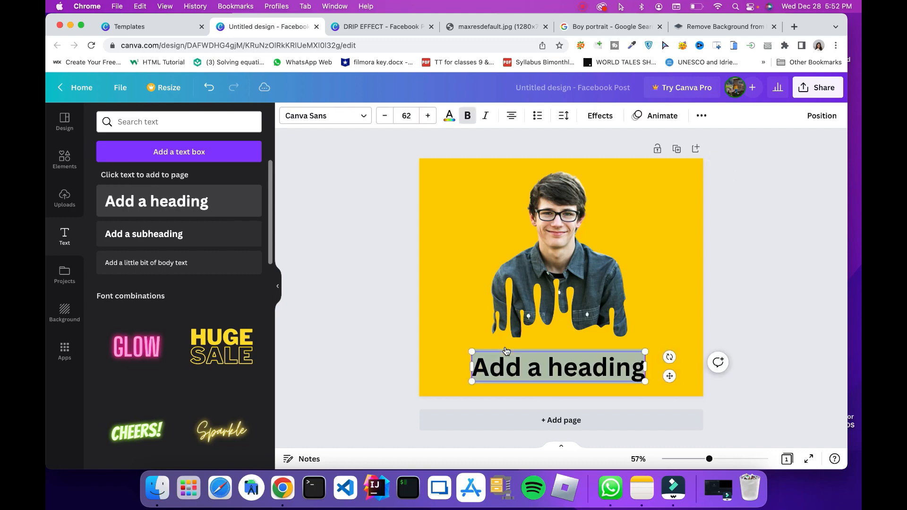
{"action": "key", "text": "BackSpace"}
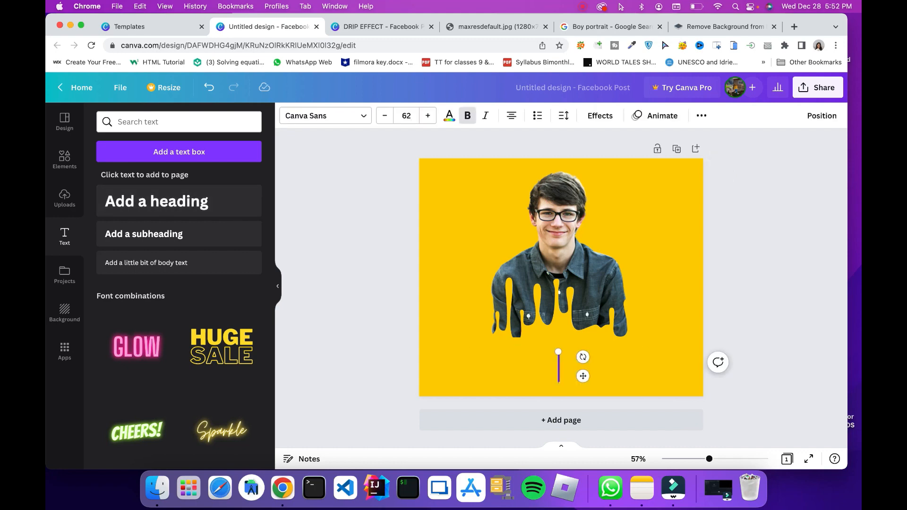
{"action": "key", "text": "super+b"}
{"action": "type", "text": "D"}
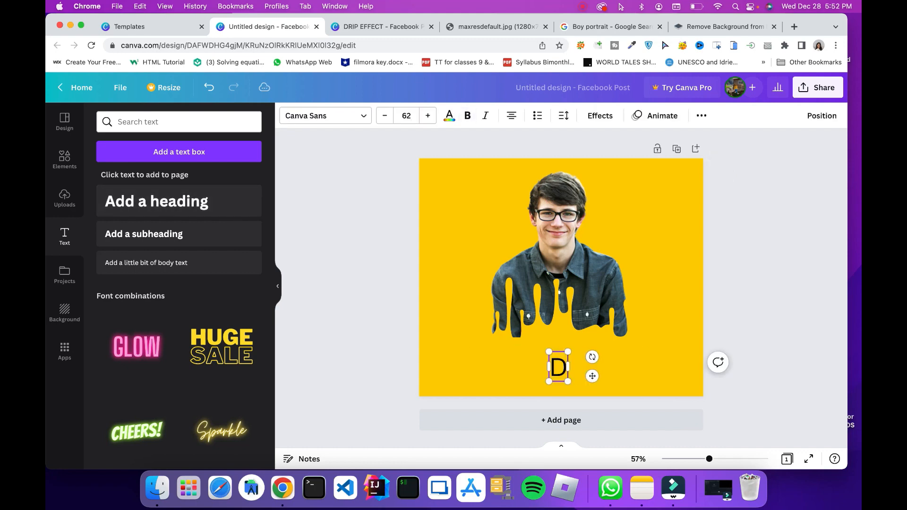
{"action": "type", "text": "rip Effect"}
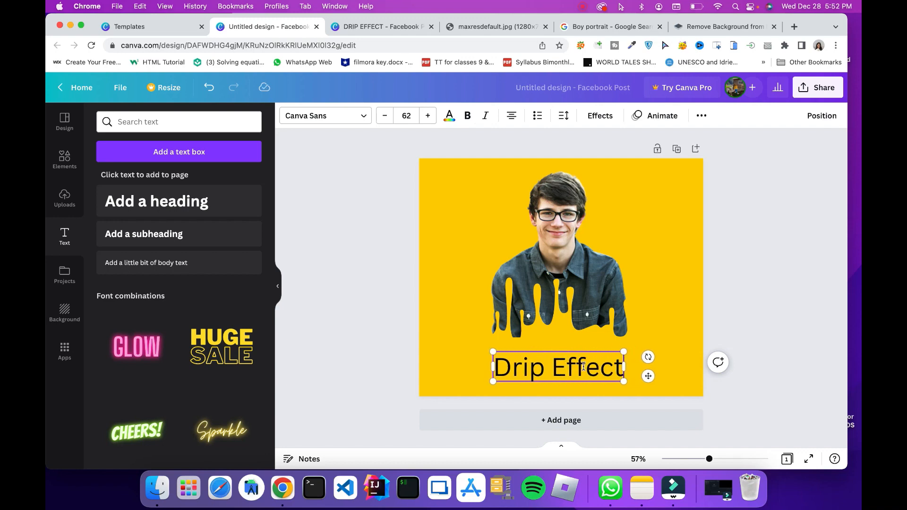
{"action": "key", "text": "super+a"}
{"action": "type", "text": "DR"}
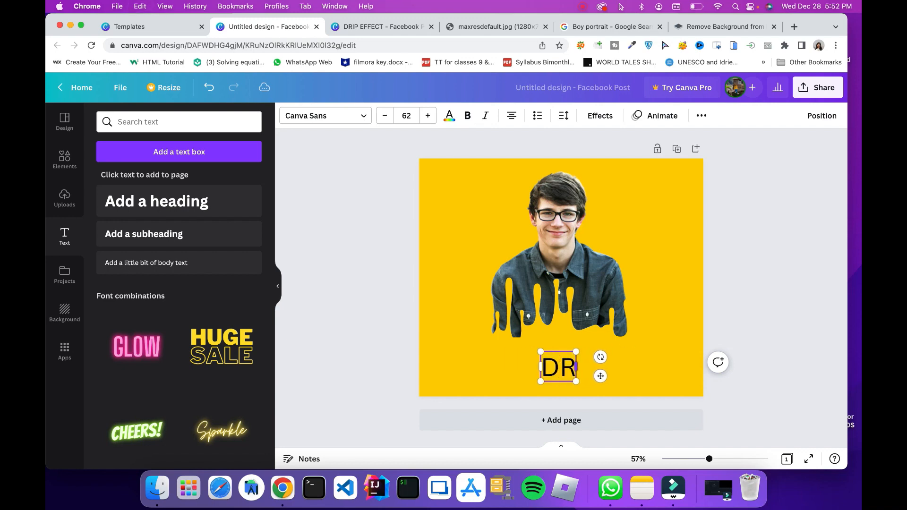
{"action": "type", "text": "IP EFFECT"}
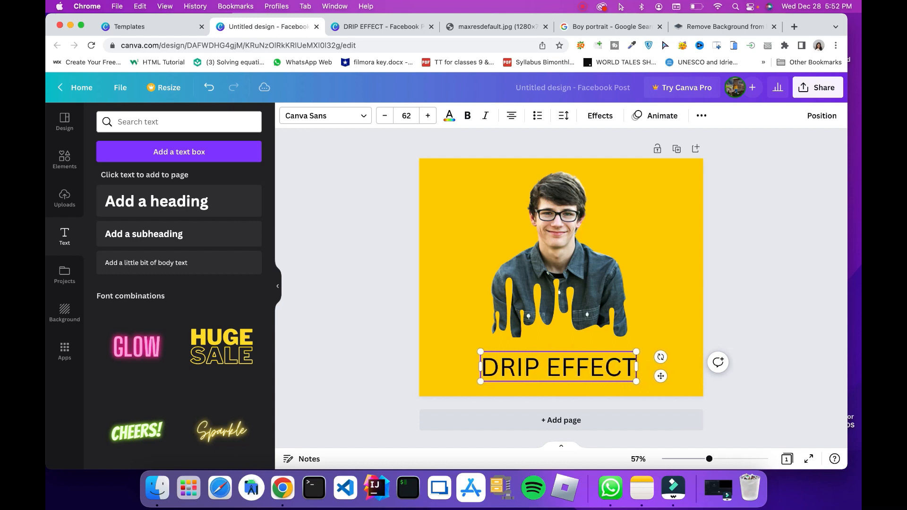
Change the font of the whole "DRIP EFFECT" heading to Sports World
{"action": "double_click", "coordinate": [566, 371]}
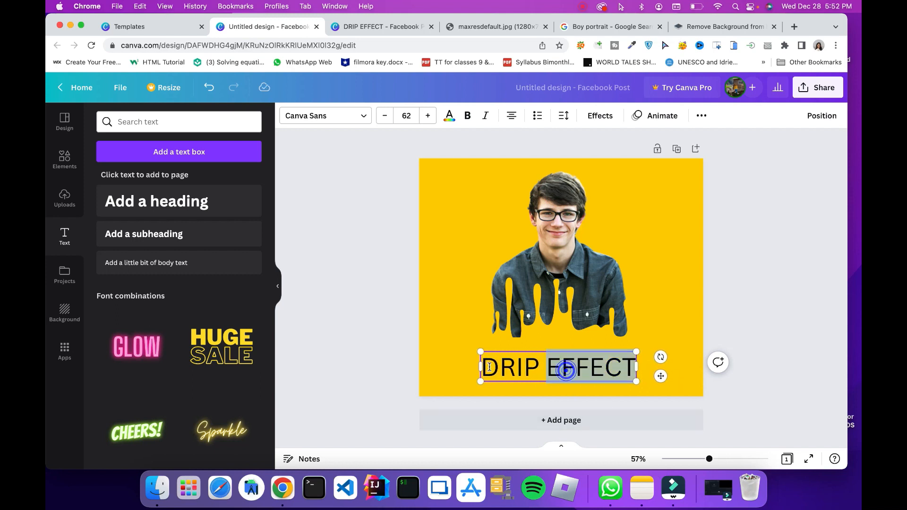
{"action": "triple_click", "coordinate": [539, 364]}
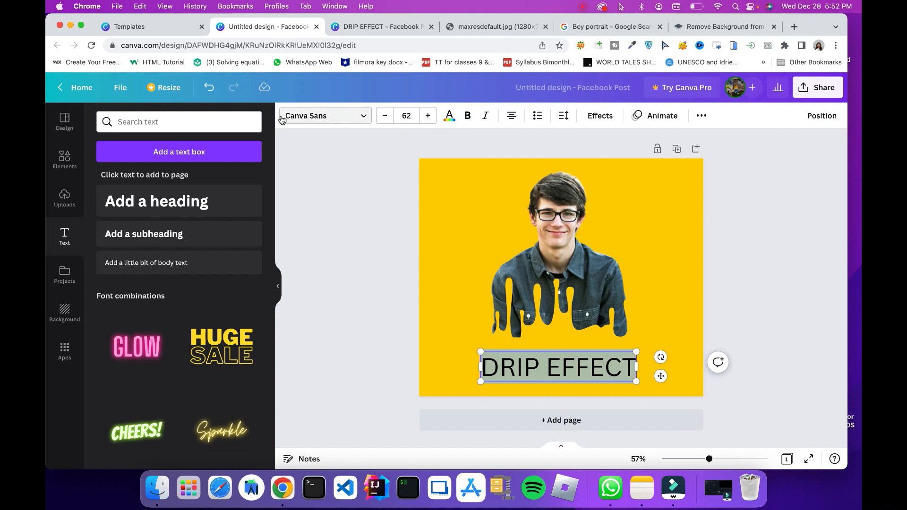
{"action": "left_click", "coordinate": [334, 115]}
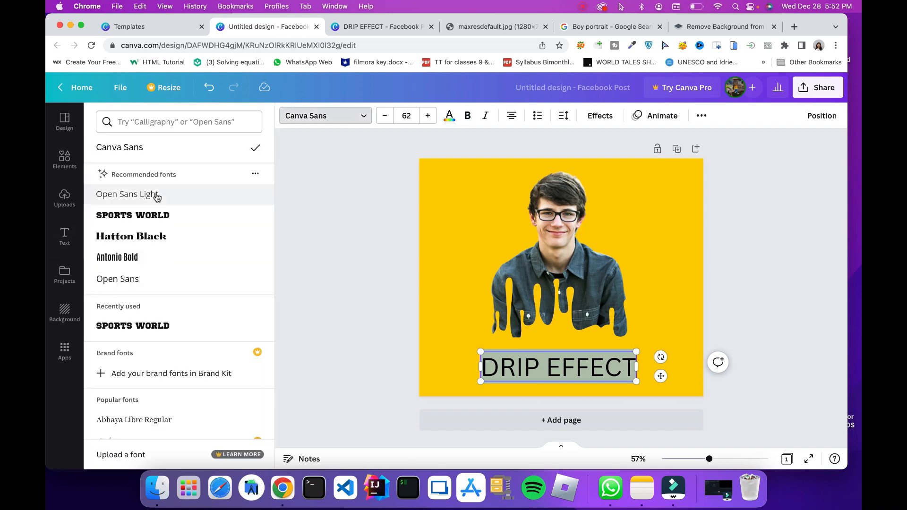
{"action": "left_click", "coordinate": [137, 216]}
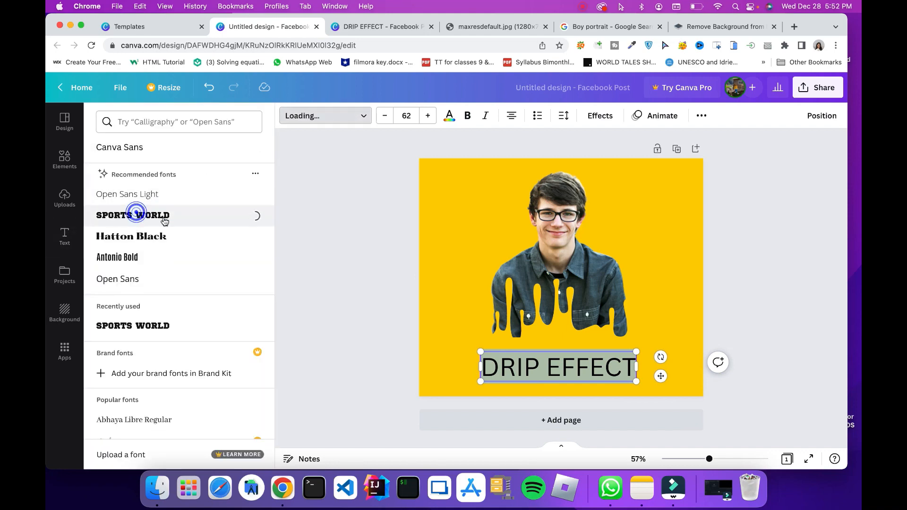
{"action": "left_click", "coordinate": [281, 269]}
{"action": "left_click", "coordinate": [310, 286]}
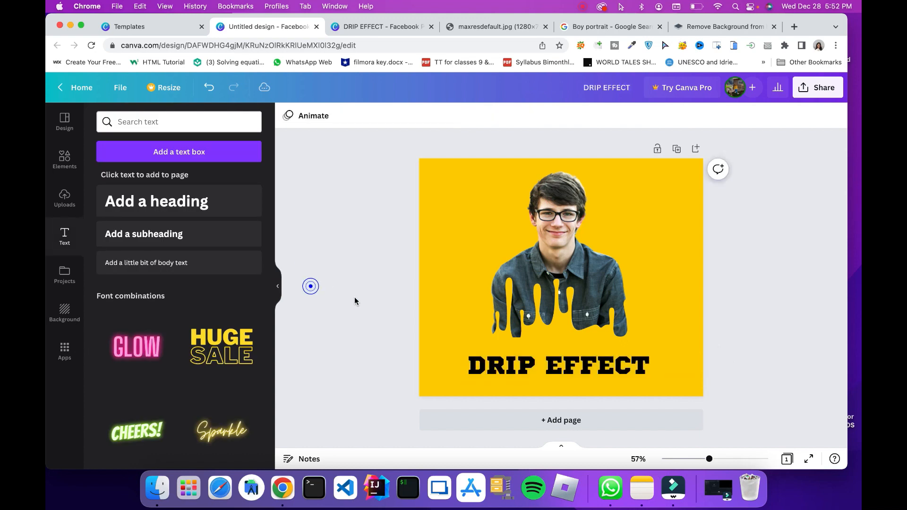
Move the "DRIP EFFECT" heading slightly up and to the right, centering it beneath the photo
{"action": "left_click", "coordinate": [534, 367]}
{"action": "left_click_drag", "start_coordinate": [536, 367], "coordinate": [539, 363]}
{"action": "left_click", "coordinate": [809, 317]}
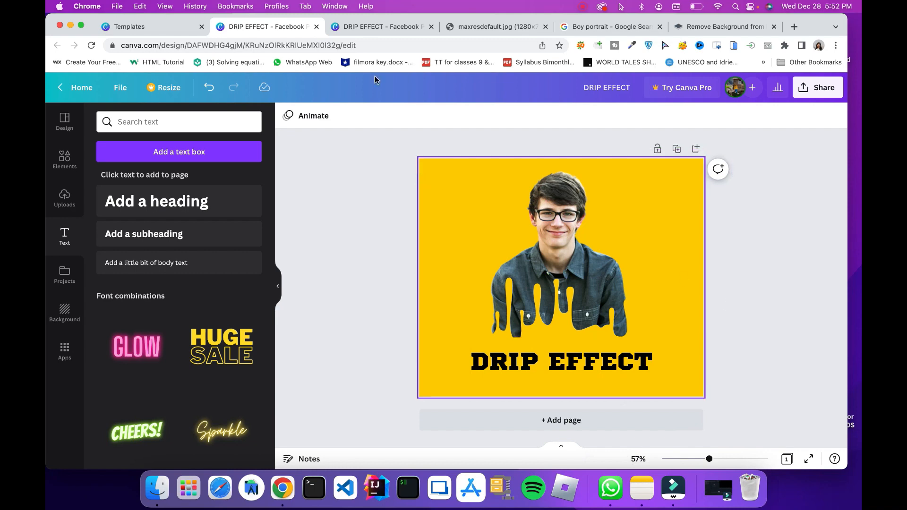
Examine the splatter graphic in the finished reference design in the other browser tab, and return to the boy's design
{"action": "left_click", "coordinate": [370, 26]}
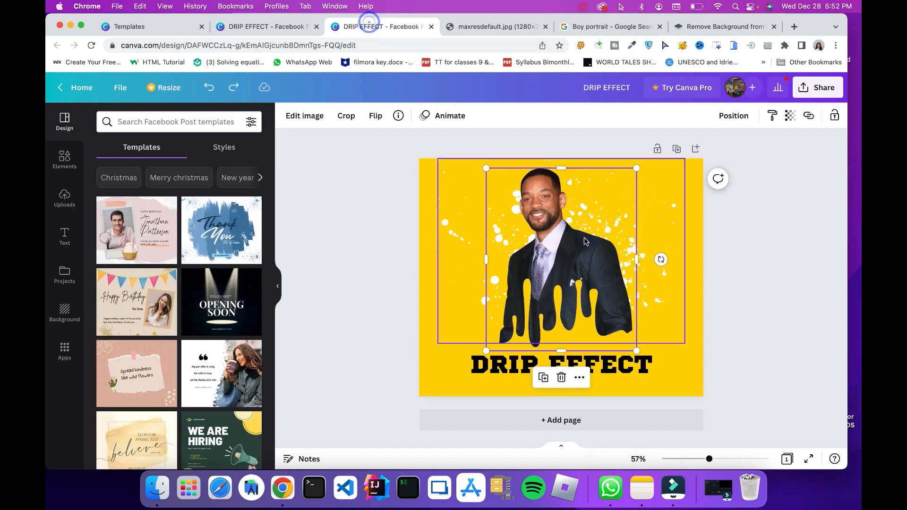
{"action": "left_click", "coordinate": [669, 225]}
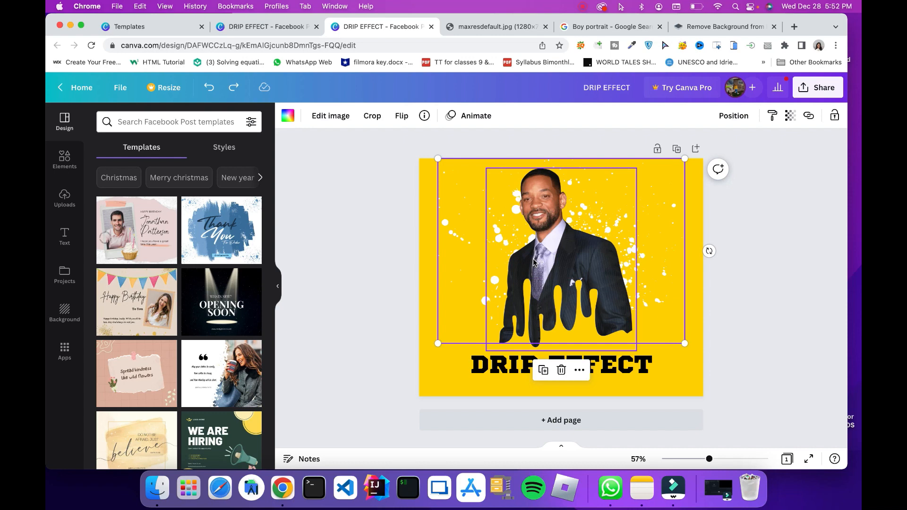
{"action": "left_click", "coordinate": [278, 26]}
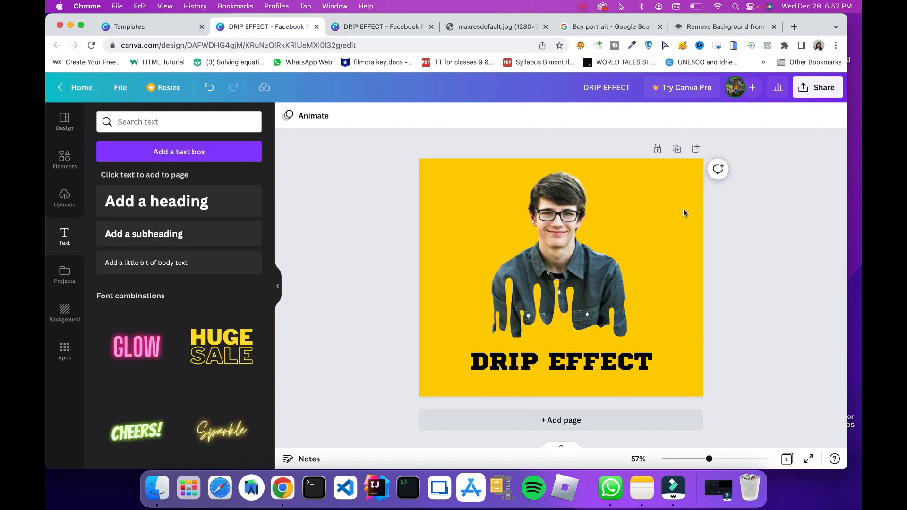
Replace the "drip" elements search with a search for "Splatter"
{"action": "left_click", "coordinate": [54, 169]}
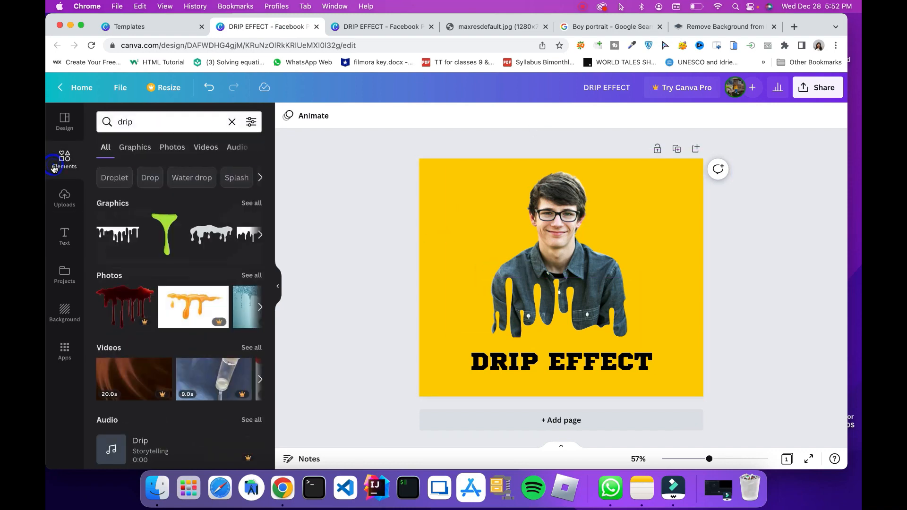
{"action": "left_click", "coordinate": [232, 122]}
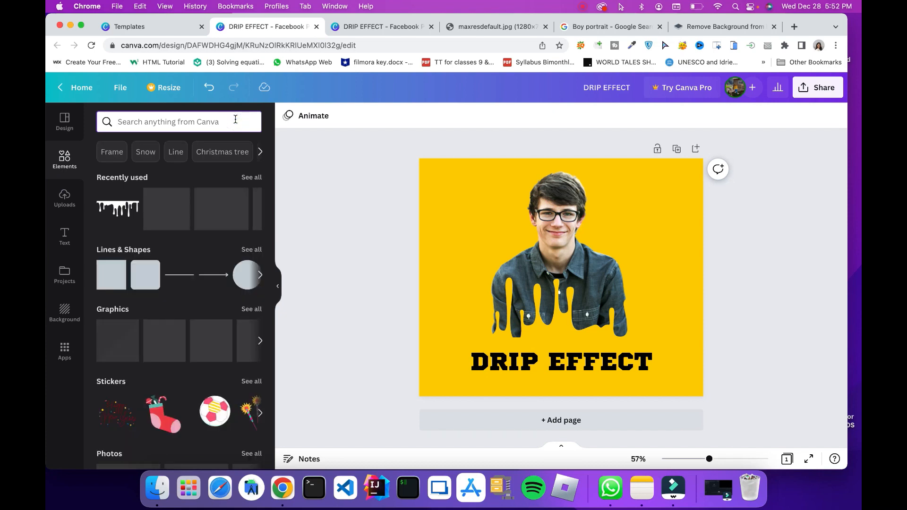
{"action": "type", "text": "Spl"}
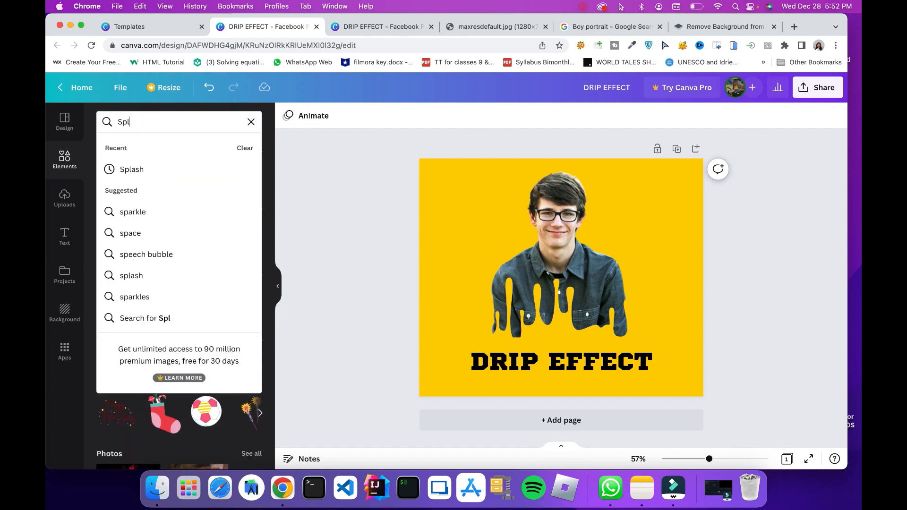
{"action": "type", "text": "atter"}
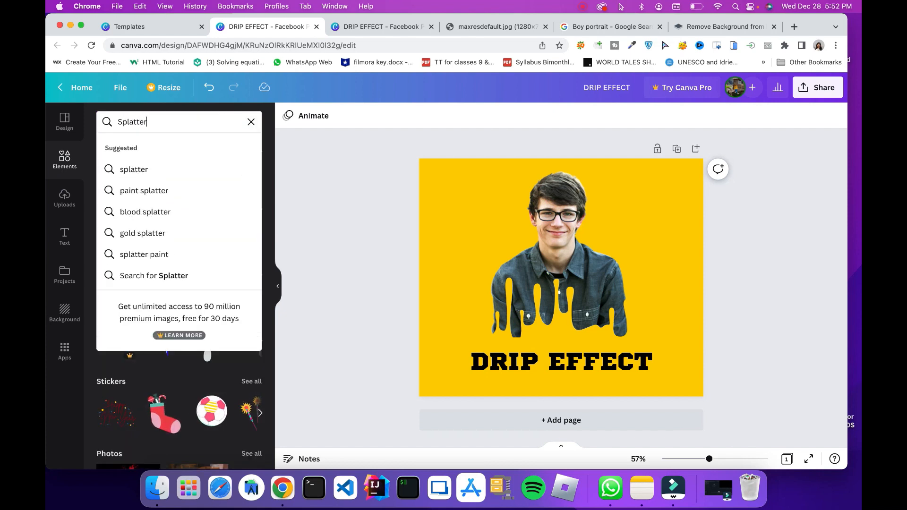
{"action": "key", "text": "Return"}
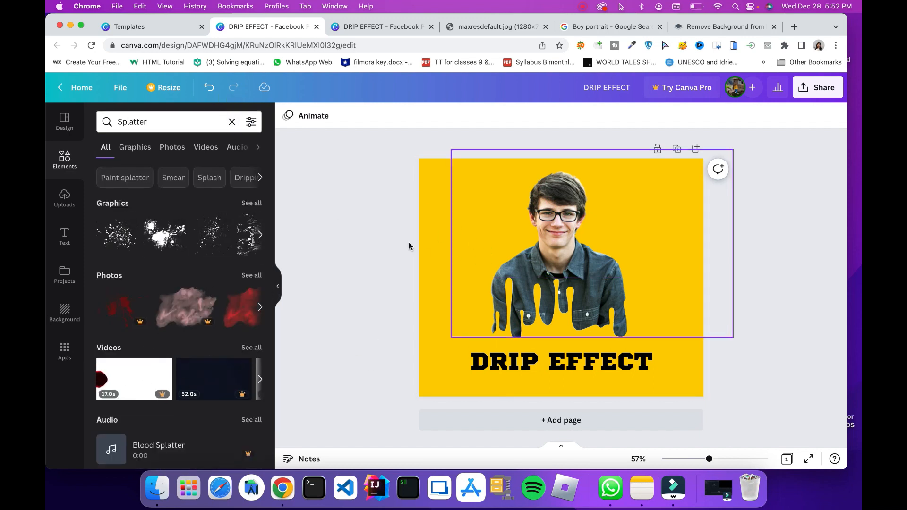
Add the first splatter graphic to the page and enlarge it to span the full page width over the portrait
{"action": "left_click", "coordinate": [120, 240]}
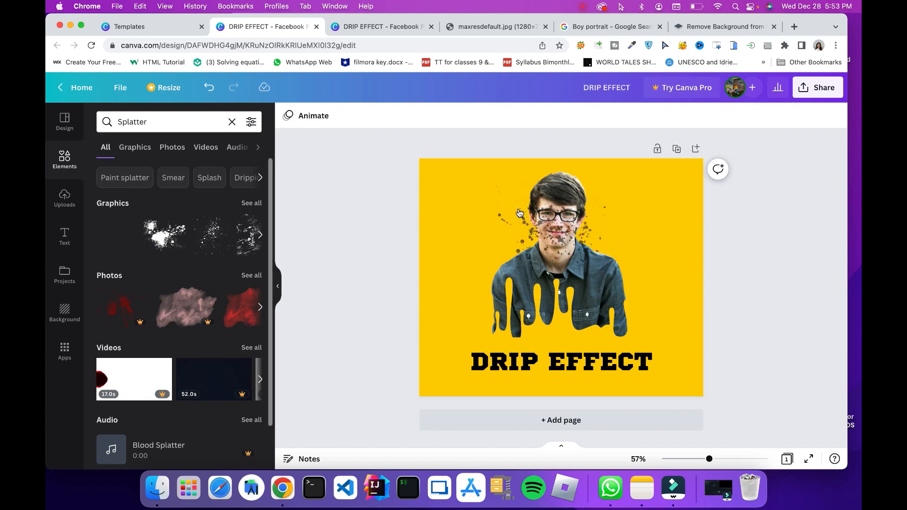
{"action": "left_click_drag", "start_coordinate": [501, 276], "coordinate": [402, 348]}
{"action": "left_click_drag", "start_coordinate": [451, 287], "coordinate": [503, 269]}
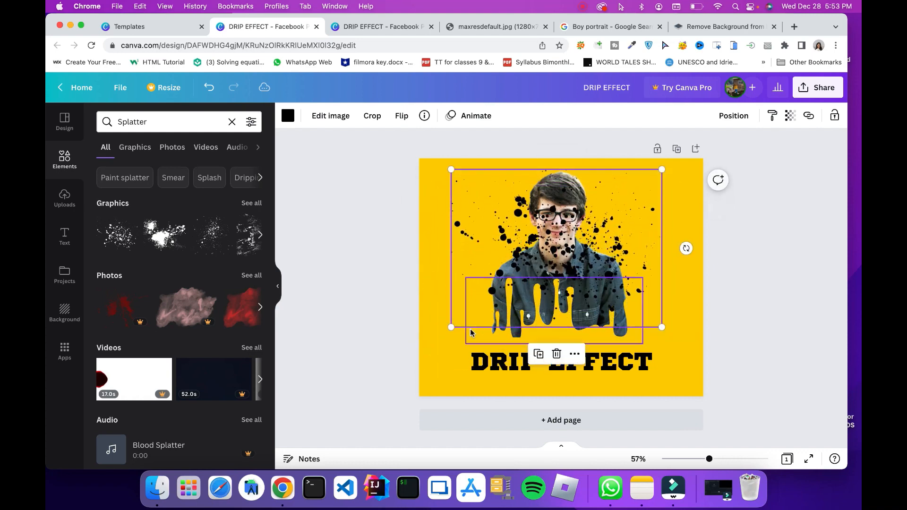
{"action": "left_click_drag", "start_coordinate": [452, 328], "coordinate": [484, 311]}
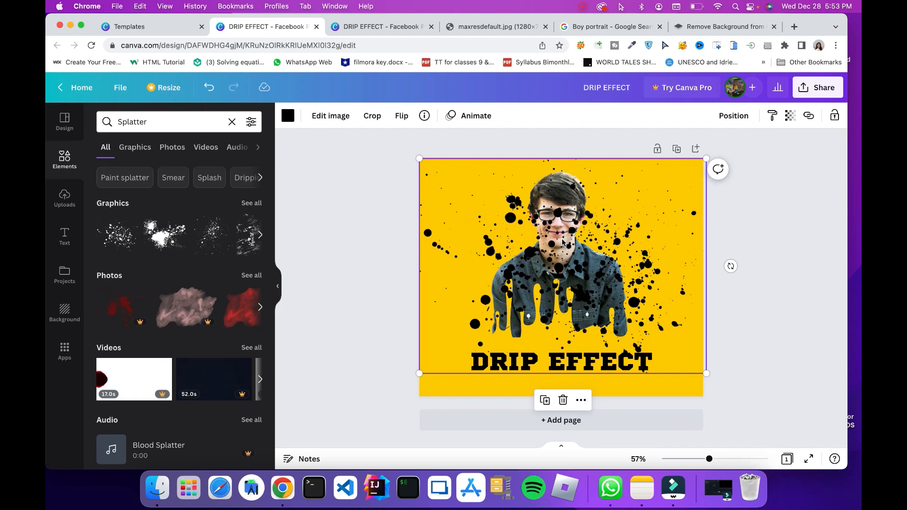
Send the splatter graphic backward in the layer order so it sits behind the boy's portrait
{"action": "right_click", "coordinate": [493, 249]}
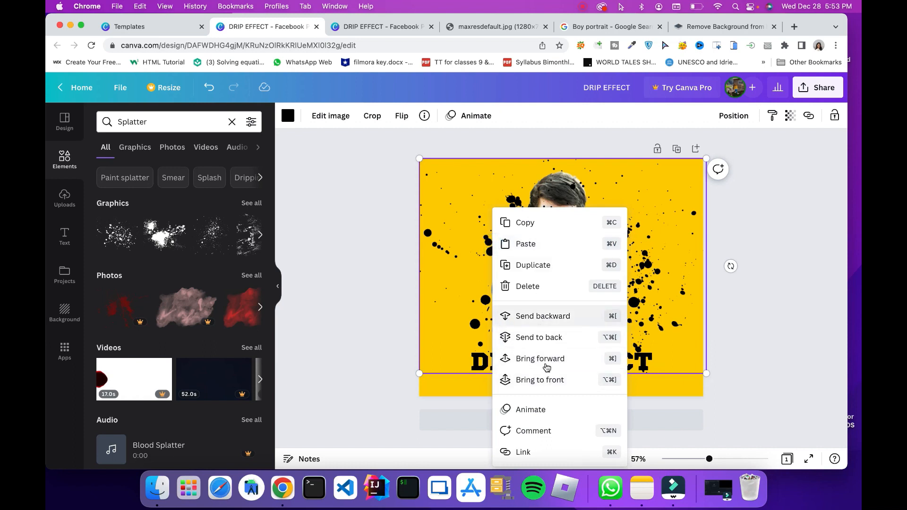
{"action": "left_click", "coordinate": [463, 304]}
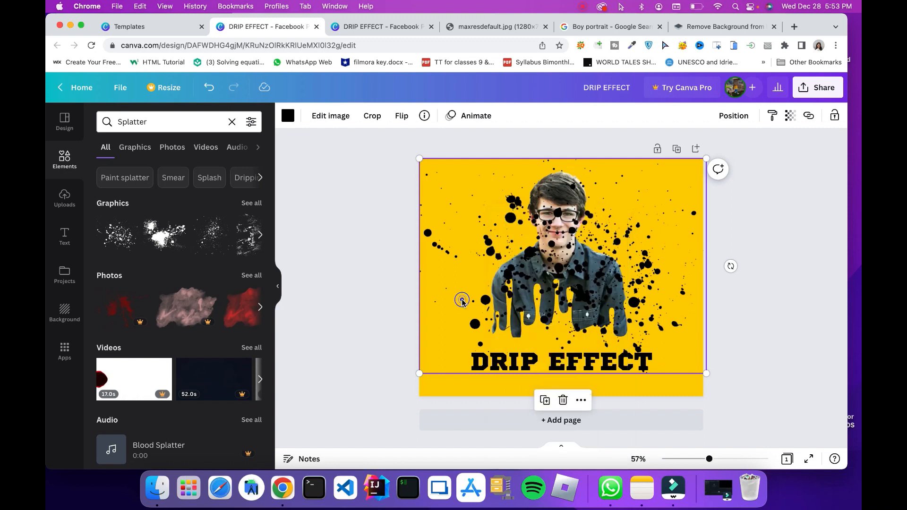
{"action": "left_click", "coordinate": [732, 116]}
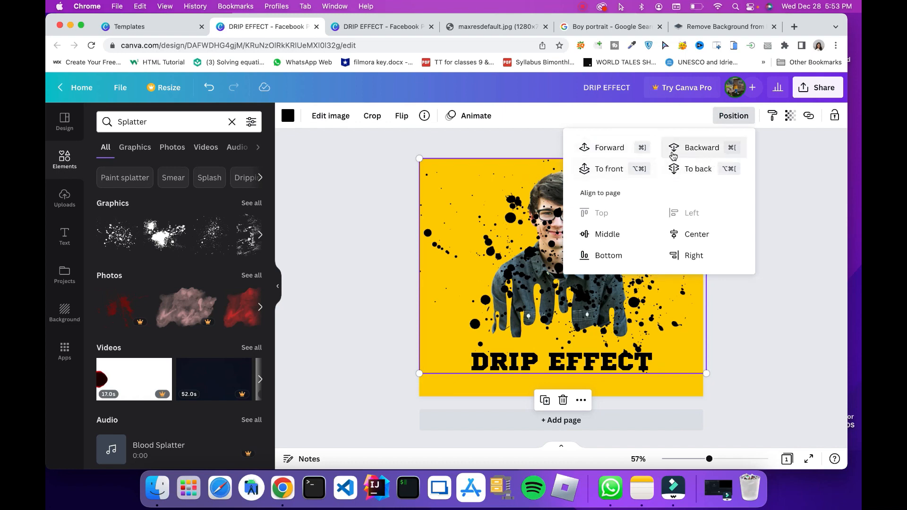
{"action": "left_click", "coordinate": [700, 149]}
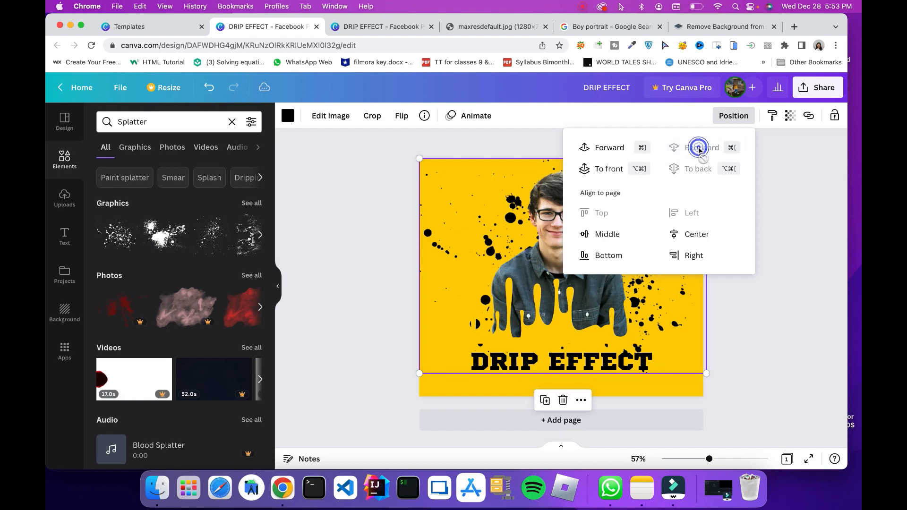
{"action": "left_click", "coordinate": [353, 296]}
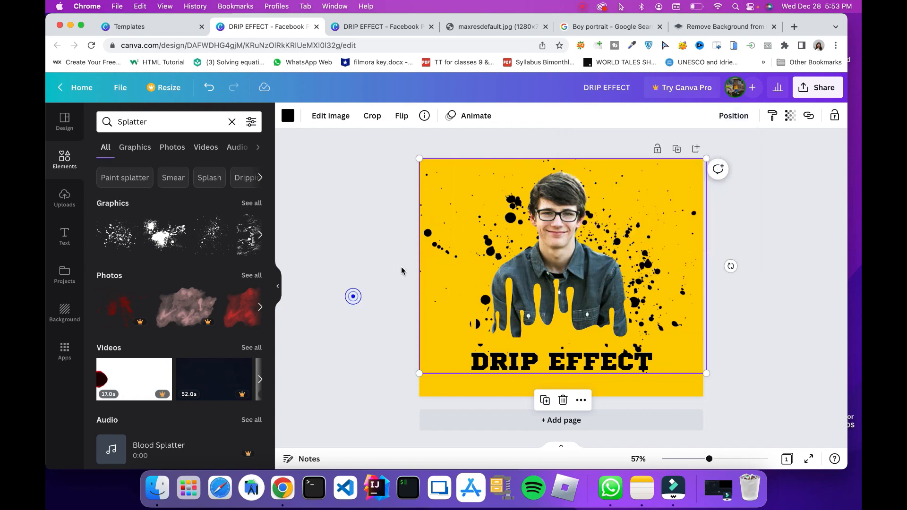
Move the splatter graphic slightly up, so its upper edge extends just past the top of the page
{"action": "left_click", "coordinate": [773, 326]}
{"action": "left_click_drag", "start_coordinate": [453, 252], "coordinate": [453, 243]}
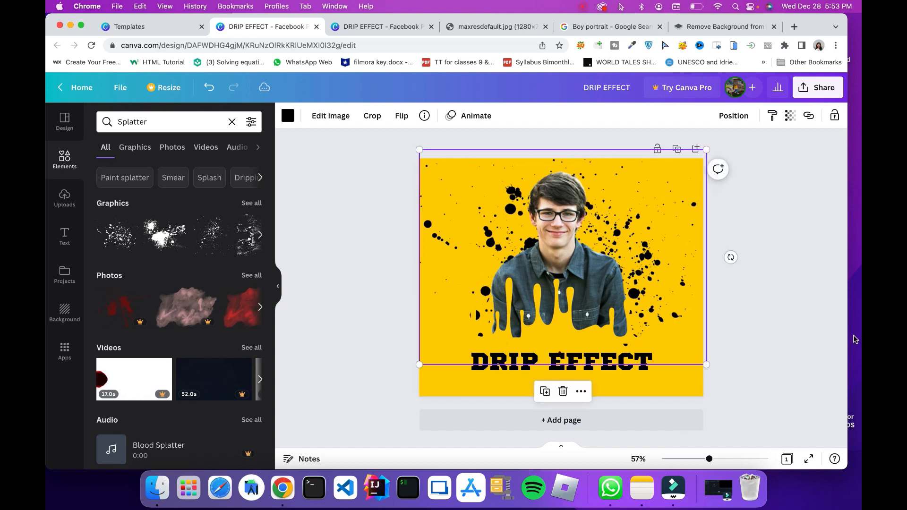
{"action": "left_click", "coordinate": [857, 340]}
{"action": "left_click", "coordinate": [810, 349]}
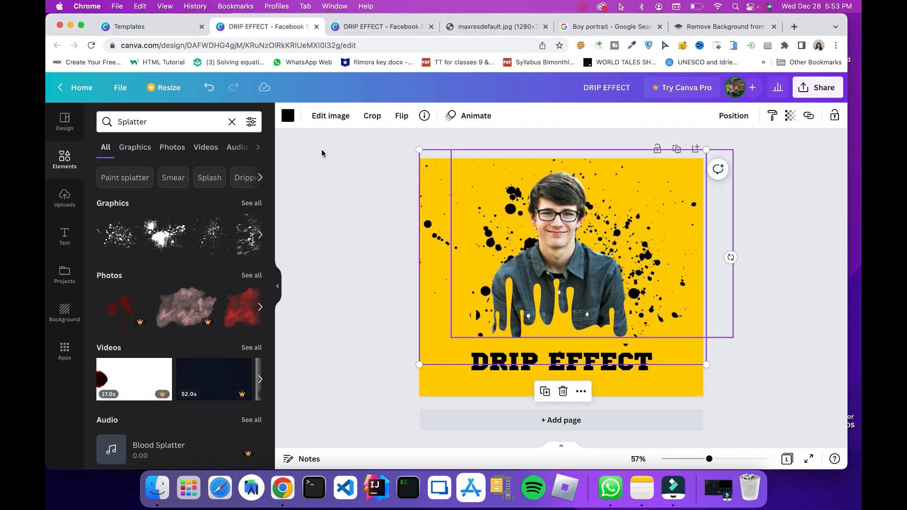
Change the splatter graphic's color from black to white using the default colors
{"action": "left_click", "coordinate": [288, 115]}
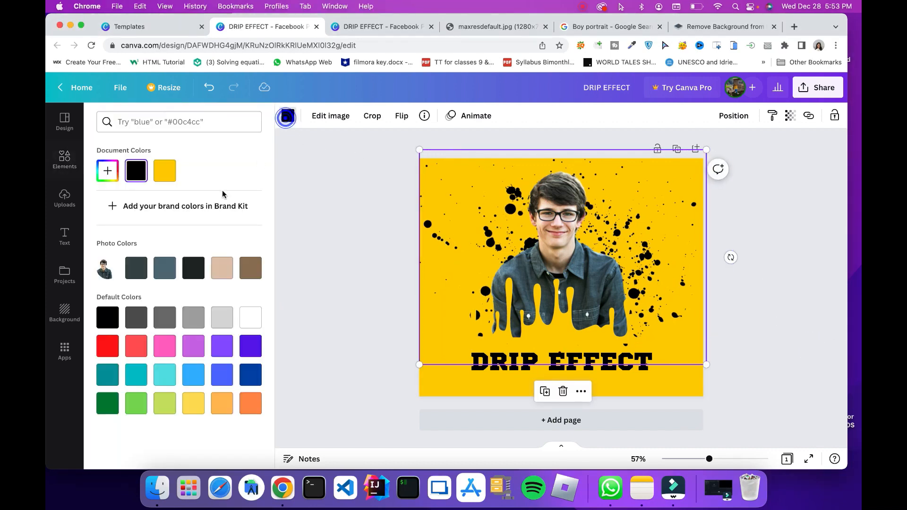
{"action": "left_click", "coordinate": [241, 320]}
{"action": "left_click", "coordinate": [363, 366]}
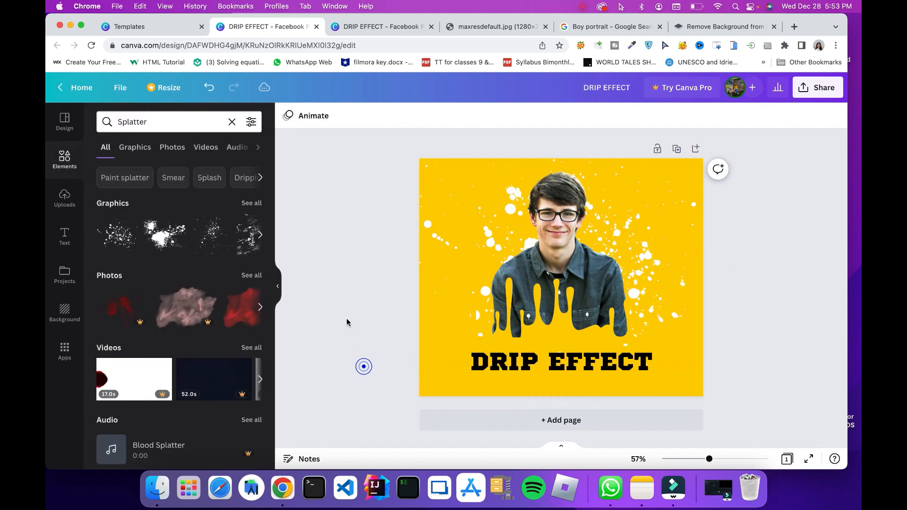